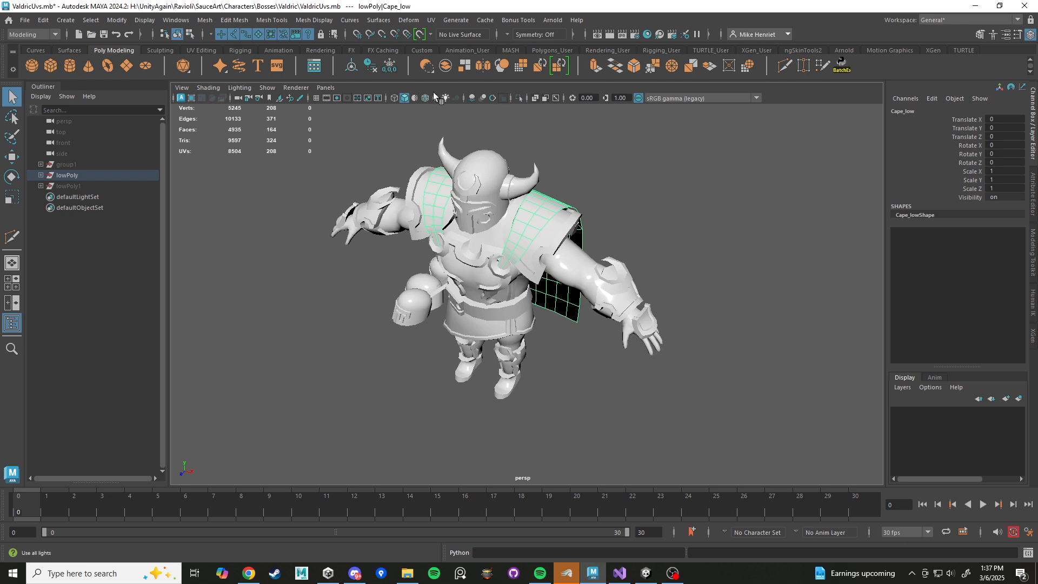
Unhide the lowPoly1 group so it shows together with the lowPoly group.
alt+drag(374, 343, 398, 283)
alt+middle_drag(398, 283, 424, 322)
scroll(423, 322, up, 2)
alt+drag(424, 322, 430, 314)
click(66, 175)
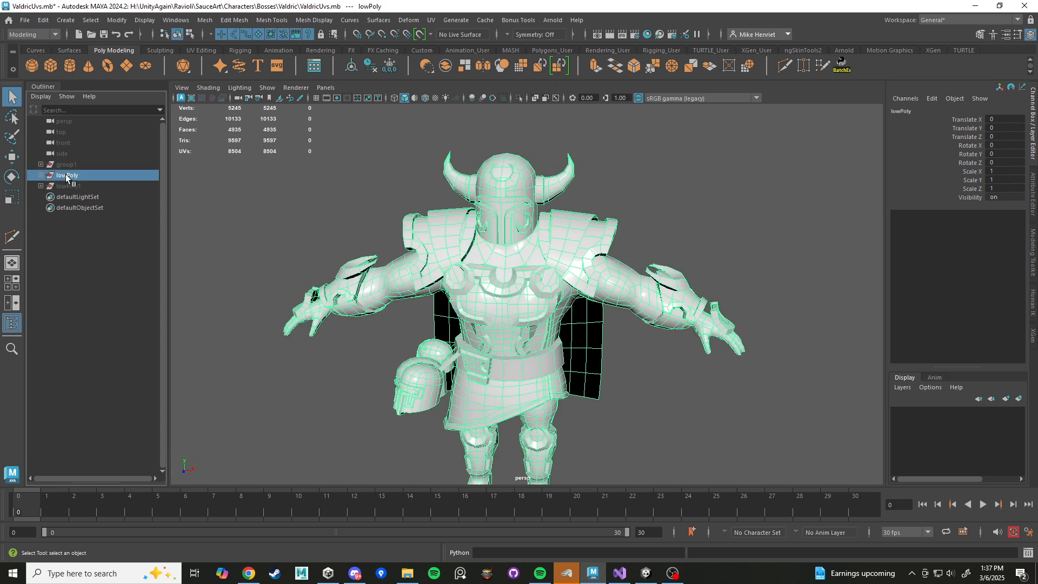
click(67, 186)
key(shift+h)
key(w)
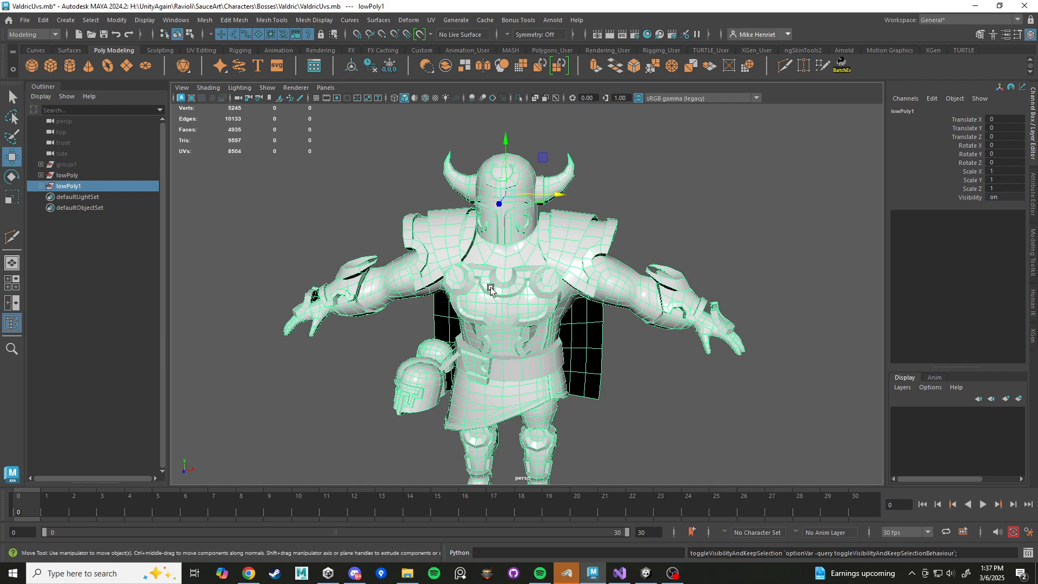
Delete the duplicate lowPoly1 group, undoing any trial move of it.
alt+drag(491, 287, 512, 234)
drag(462, 203, 452, 238)
key(ctrl+z)
key(ctrl+z)
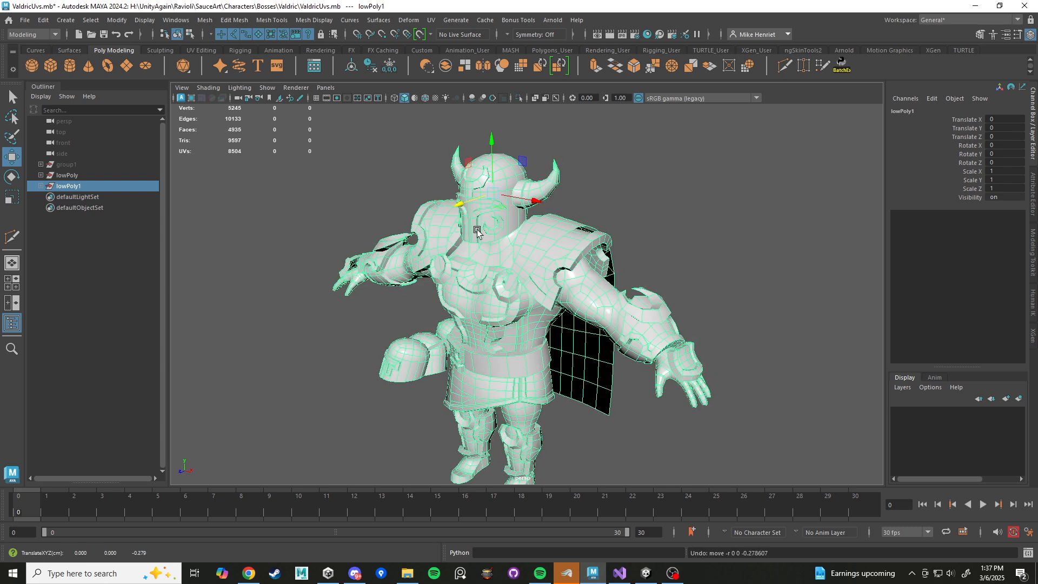
key(Delete)
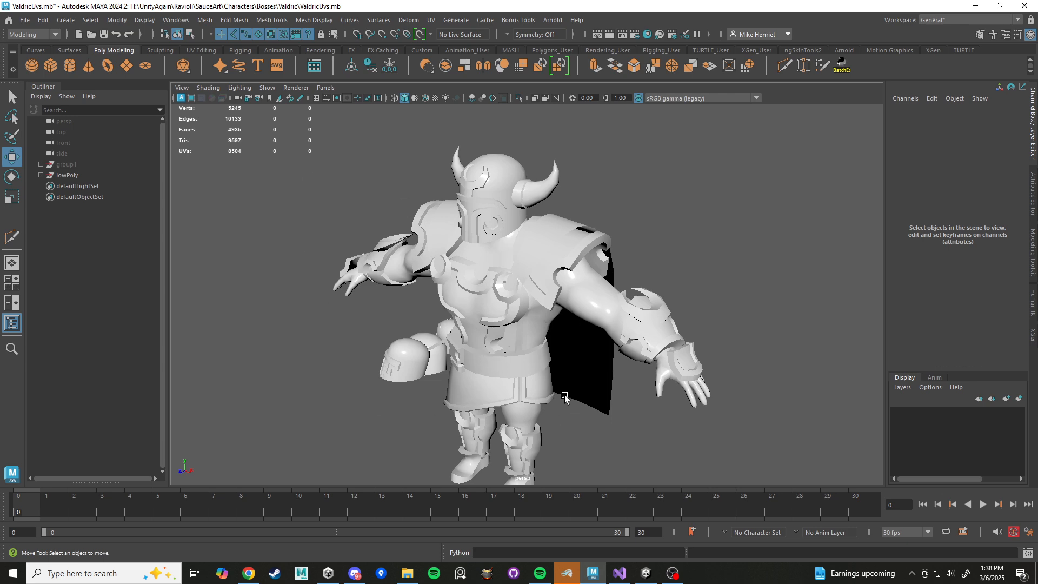
Select the body mesh, view it in isolation, and restore the display of the armor.
alt+drag(565, 397, 601, 370)
drag(287, 163, 827, 508)
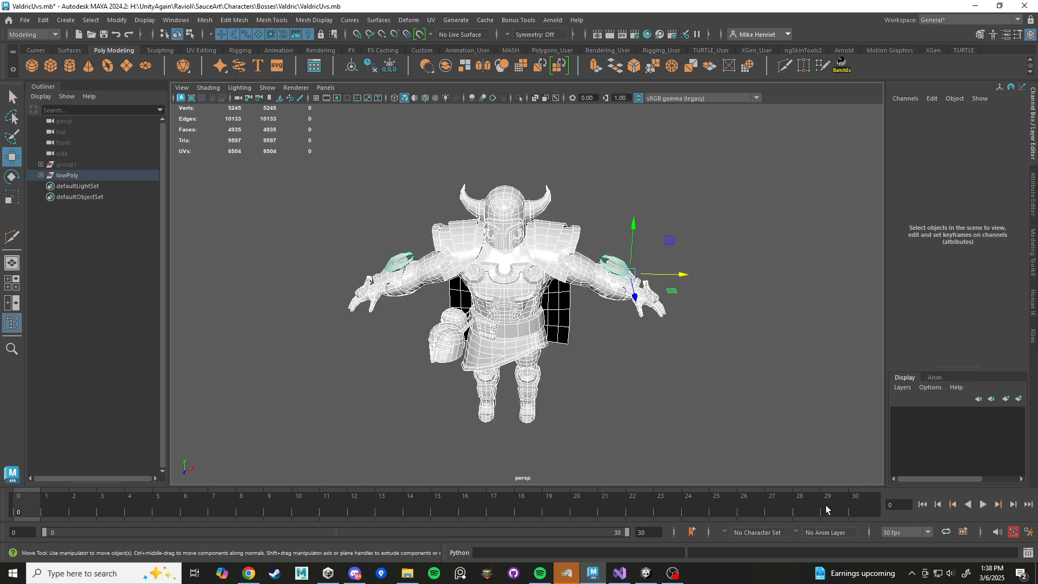
alt+drag(546, 338, 627, 309)
scroll(534, 384, up, 5)
click(628, 309)
scroll(628, 376, down, 3)
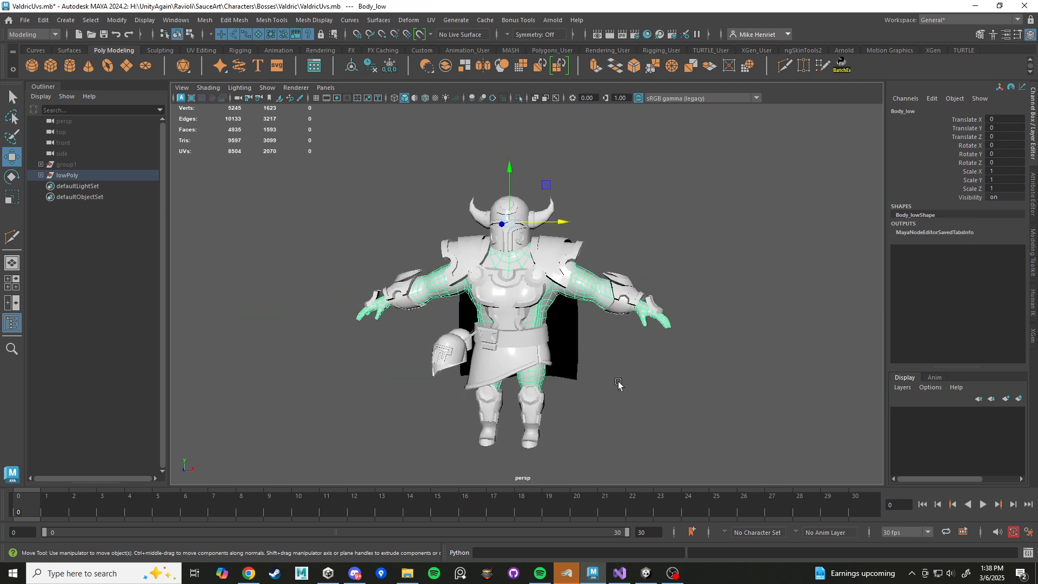
alt+drag(620, 387, 545, 364)
key(ctrl+1)
key(f)
key(ctrl+1)
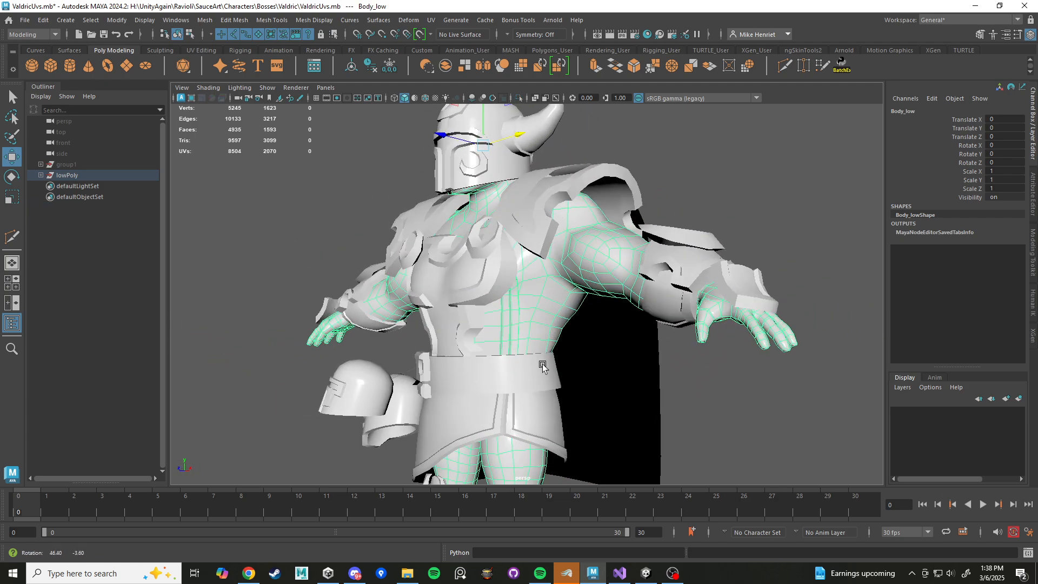
Examine the body mesh around the armpit and torso, with and without the armor displayed.
click(511, 331)
alt+drag(520, 330, 488, 328)
alt+middle_drag(489, 327, 564, 346)
scroll(563, 346, up, 5)
alt+drag(563, 346, 509, 324)
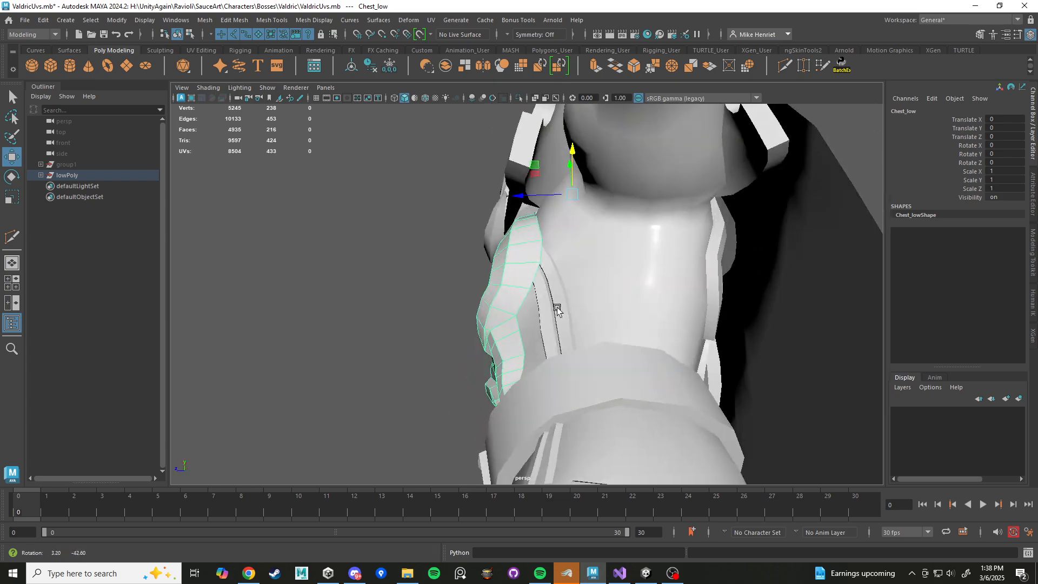
click(518, 312)
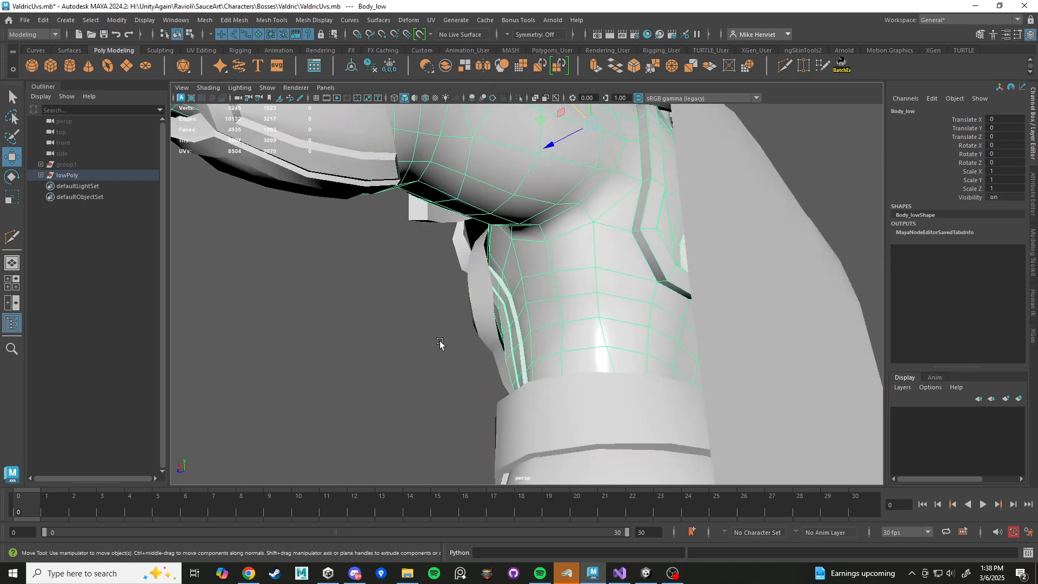
alt+drag(440, 343, 599, 308)
key(ctrl+1)
key(ctrl+1)
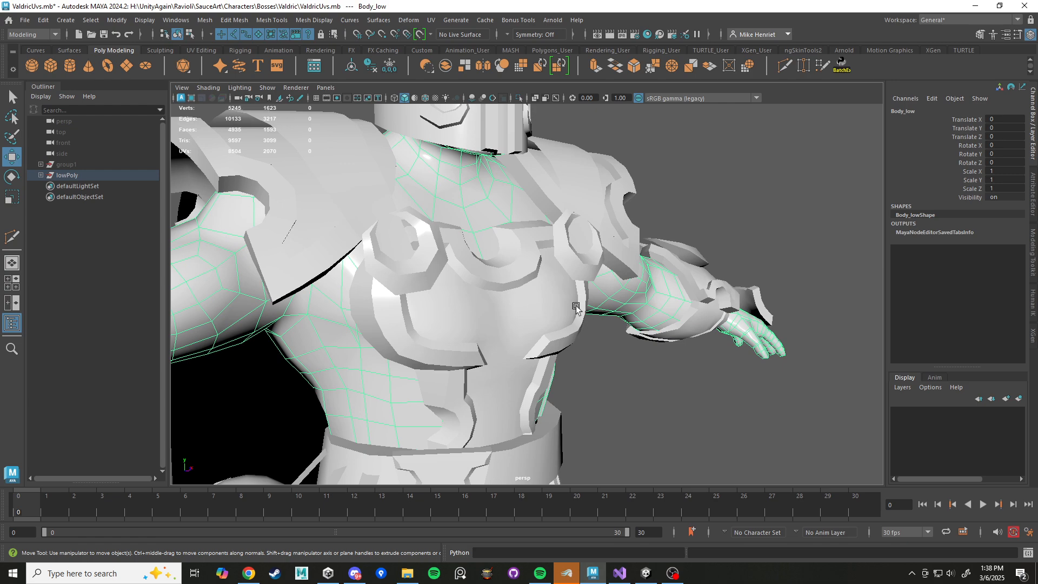
Examine the neck under the helmet and the body's cut-out openings with the body isolated, and restore the full model.
alt+drag(478, 244, 458, 262)
alt+middle_drag(475, 281, 514, 414)
alt+drag(514, 414, 547, 273)
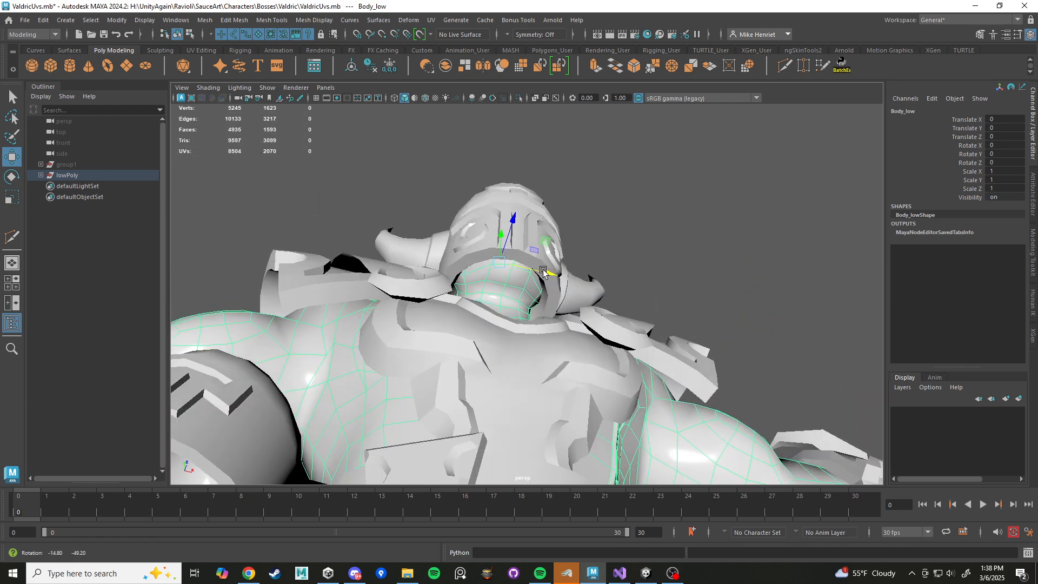
alt+middle_drag(547, 273, 542, 359)
scroll(543, 359, up, 5)
click(578, 407)
alt+drag(577, 406, 502, 453)
click(712, 326)
alt+drag(712, 327, 680, 341)
scroll(638, 389, down, 8)
key(ctrl+1)
scroll(625, 390, down, 3)
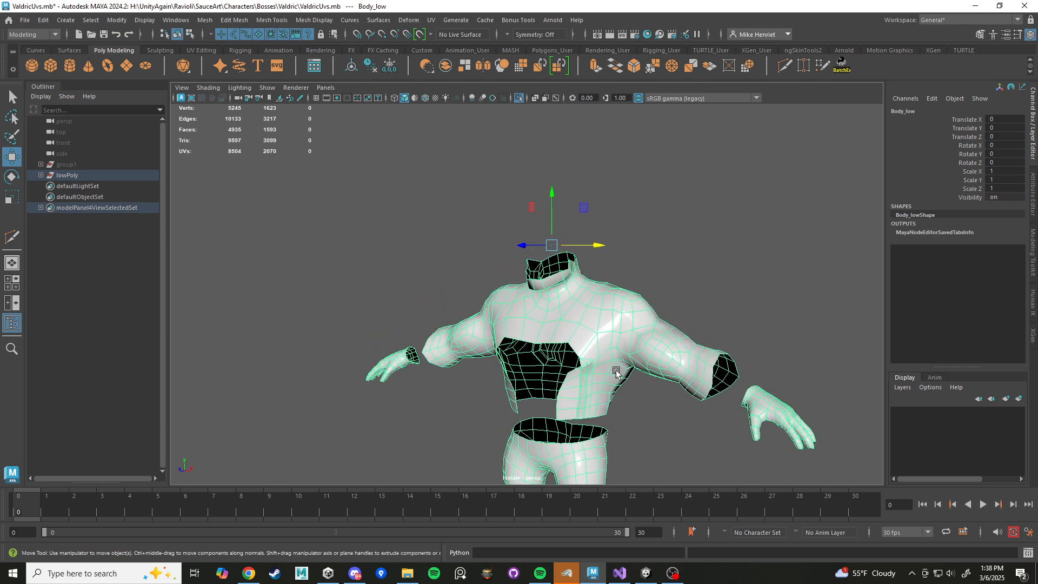
click(719, 257)
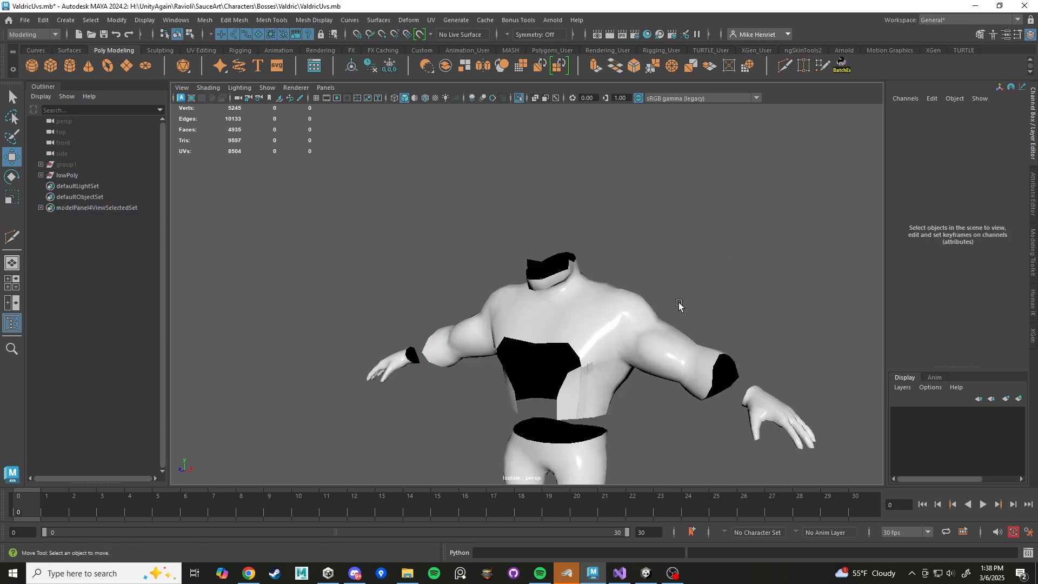
key(ctrl+1)
scroll(609, 296, up, 5)
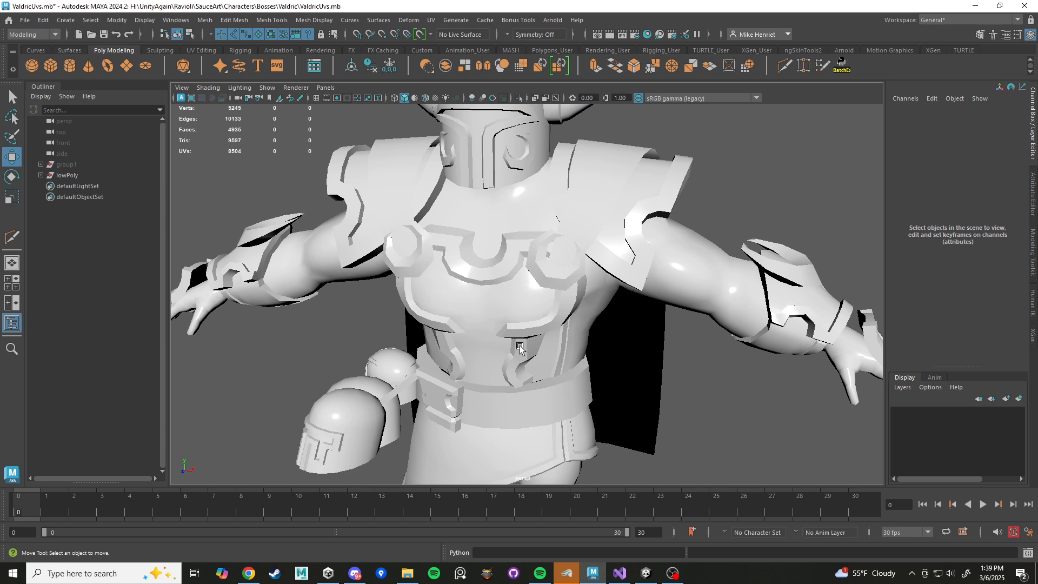
Examine the body's waist and legs in wireframe, with and without the armor, and return to shaded display.
scroll(613, 432, down, 5)
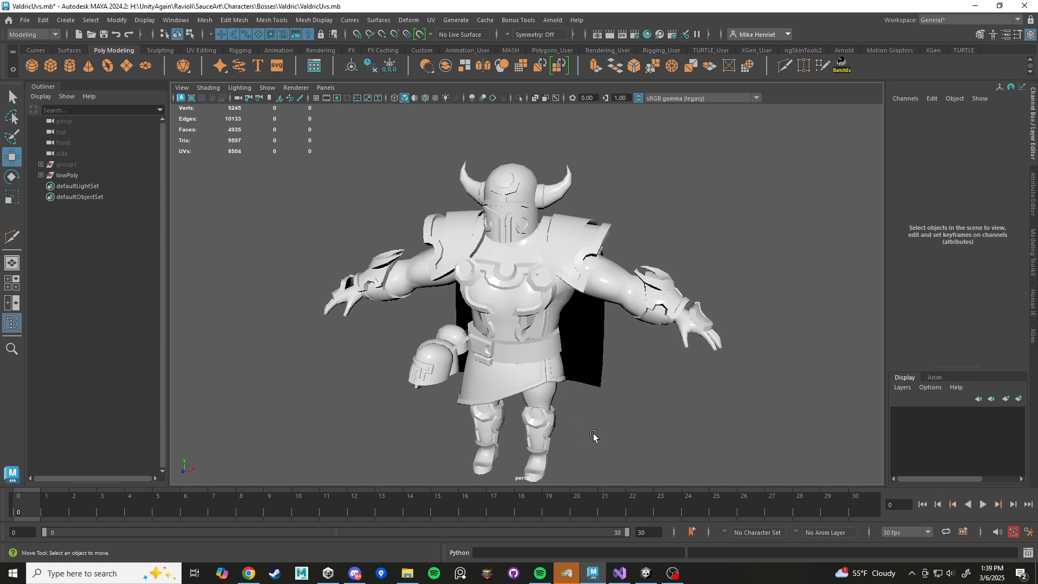
alt+drag(593, 435, 582, 413)
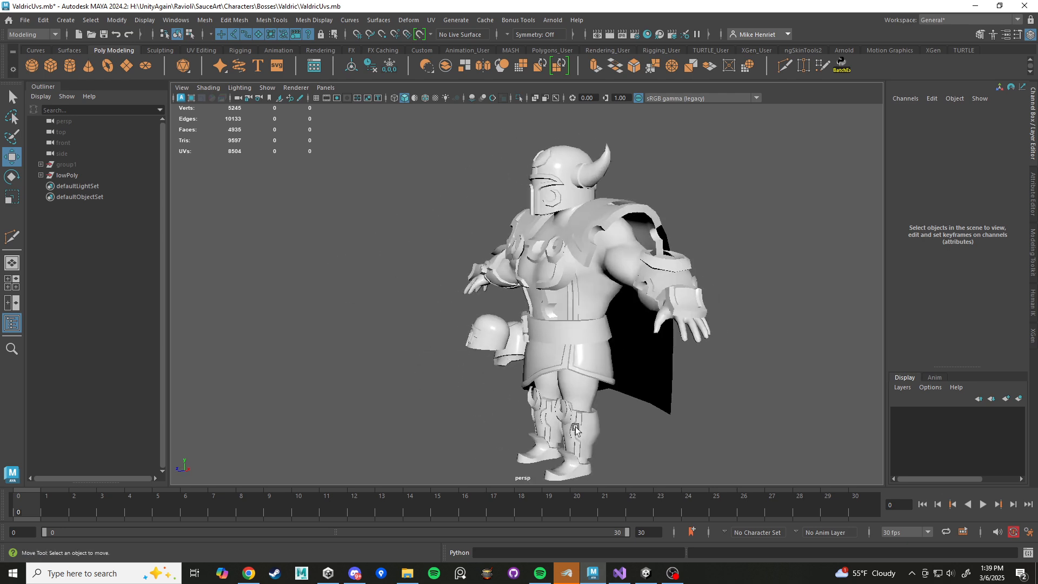
click(575, 403)
alt+middle_drag(605, 440, 580, 315)
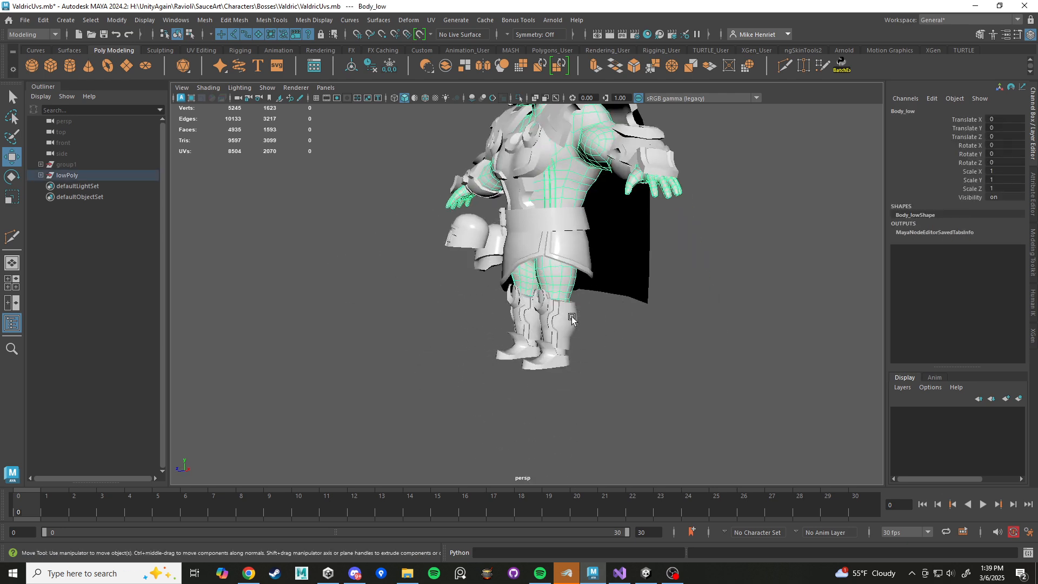
key(4)
scroll(605, 341, up, 5)
alt+drag(640, 361, 475, 361)
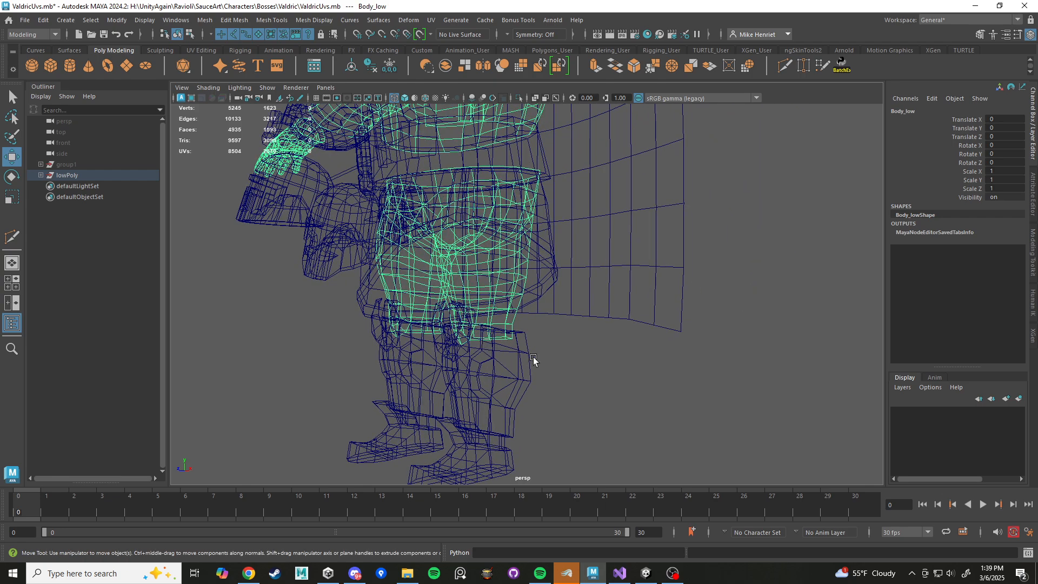
alt+drag(523, 331, 561, 400)
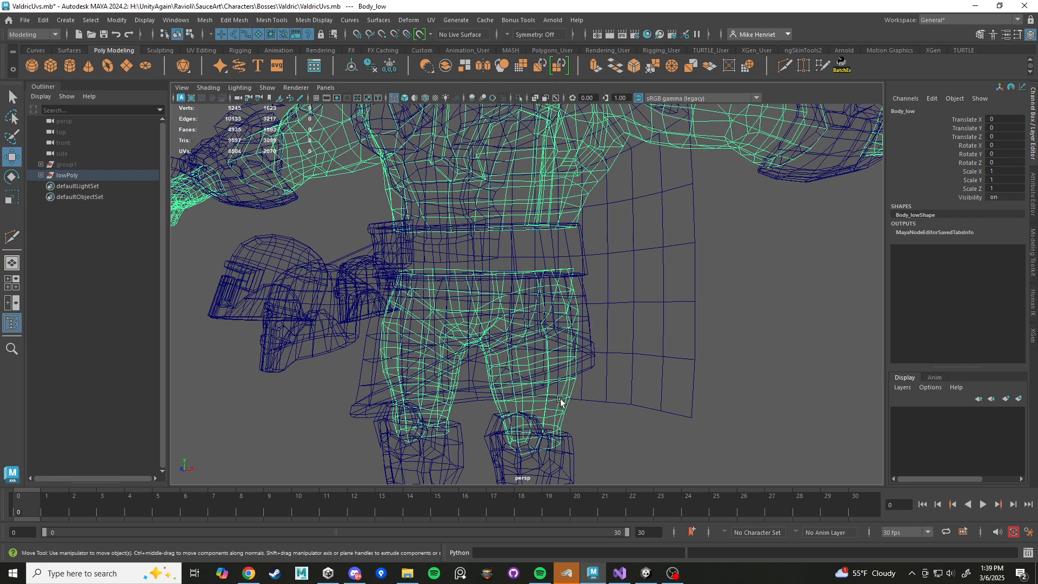
key(ctrl+1)
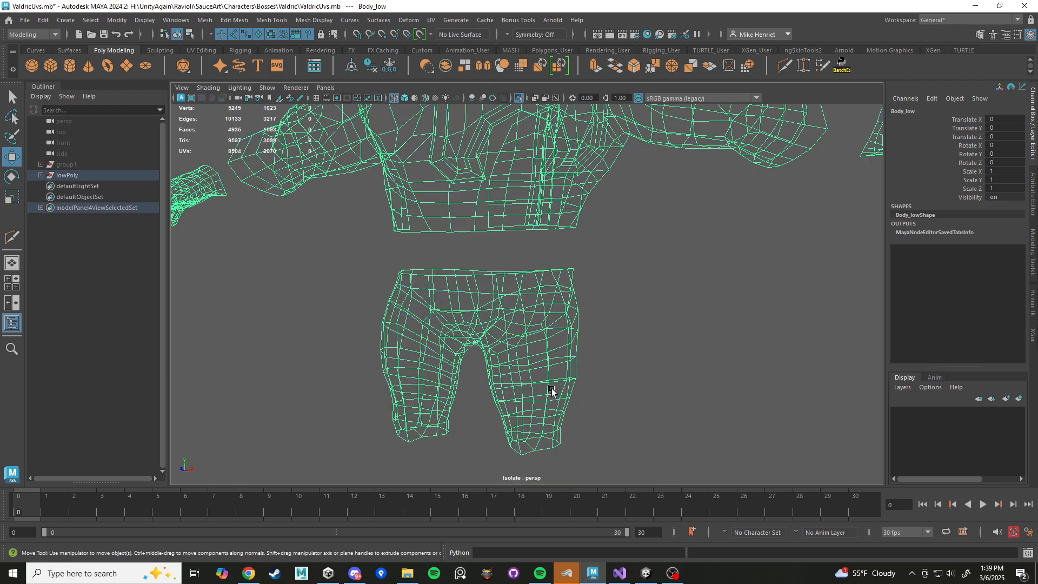
key(ctrl+1)
alt+right_drag(550, 378, 592, 418)
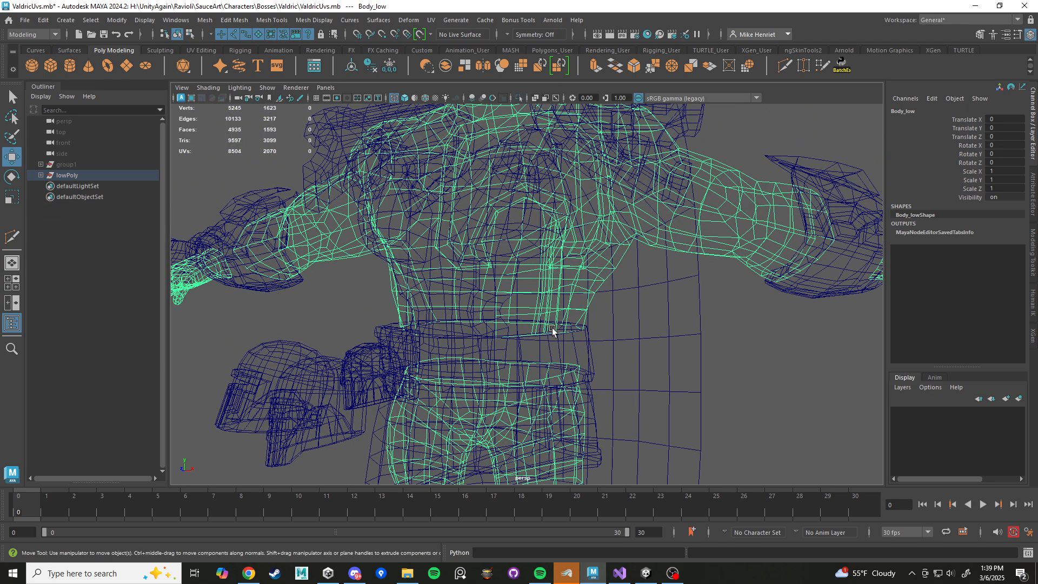
key(5)
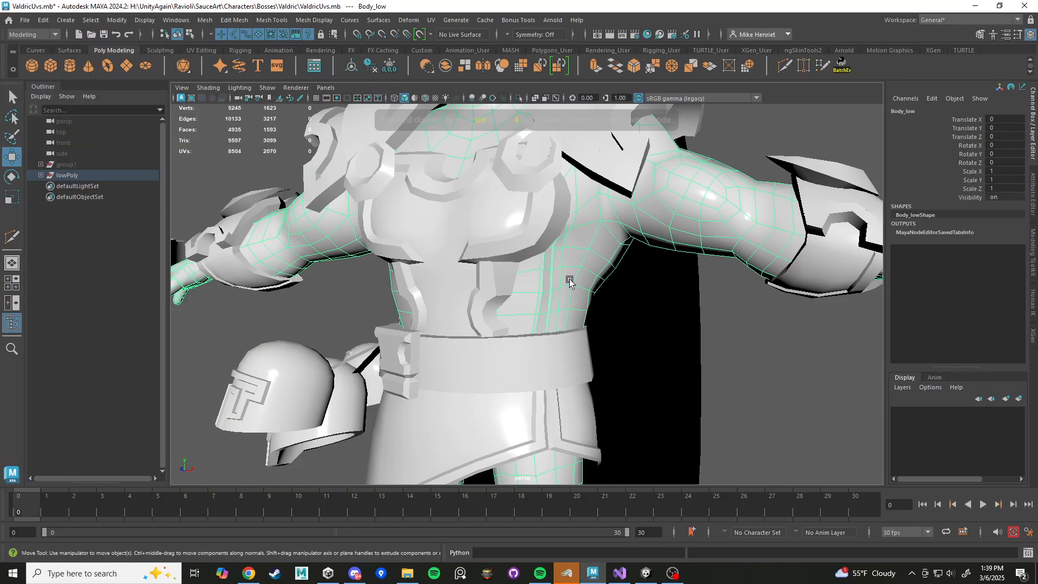
Delete the ring of body faces around the upper arm and view the gap in shaded display.
mouse_move(549, 310)
alt+mouse_down()
mouse_move(541, 306)
mouse_move(614, 347)
mouse_move(676, 266)
mouse_move(505, 329)
mouse_move(499, 367)
mouse_move(609, 341)
mouse_move(665, 340)
mouse_move(362, 343)
mouse_move(486, 336)
mouse_move(631, 241)
mouse_move(578, 301)
mouse_move(552, 306)
mouse_move(486, 199)
alt+mouse_up()
key(4)
right_drag(487, 200, 494, 226)
alt+drag(494, 224, 505, 220)
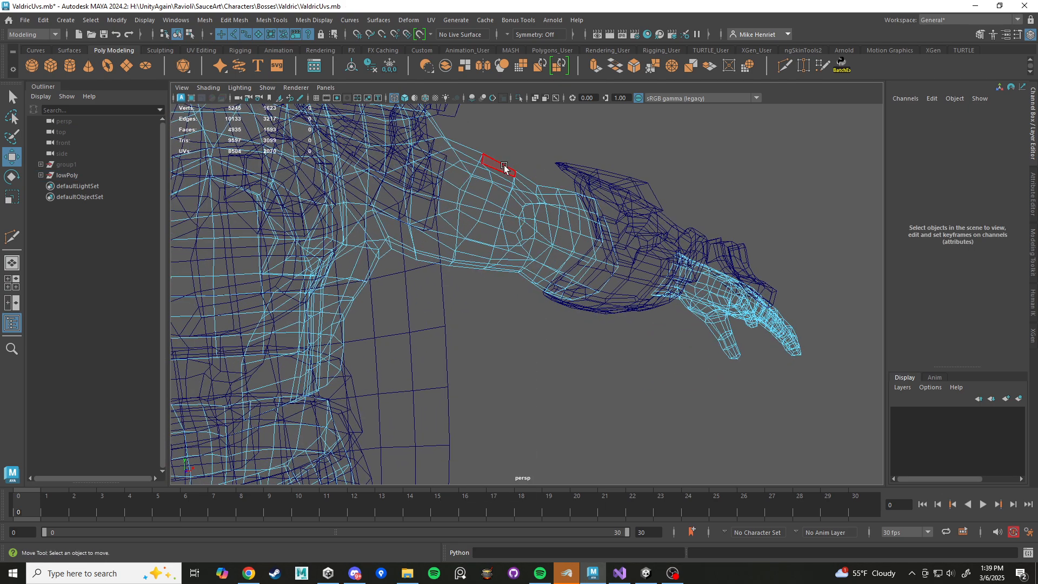
click(503, 166)
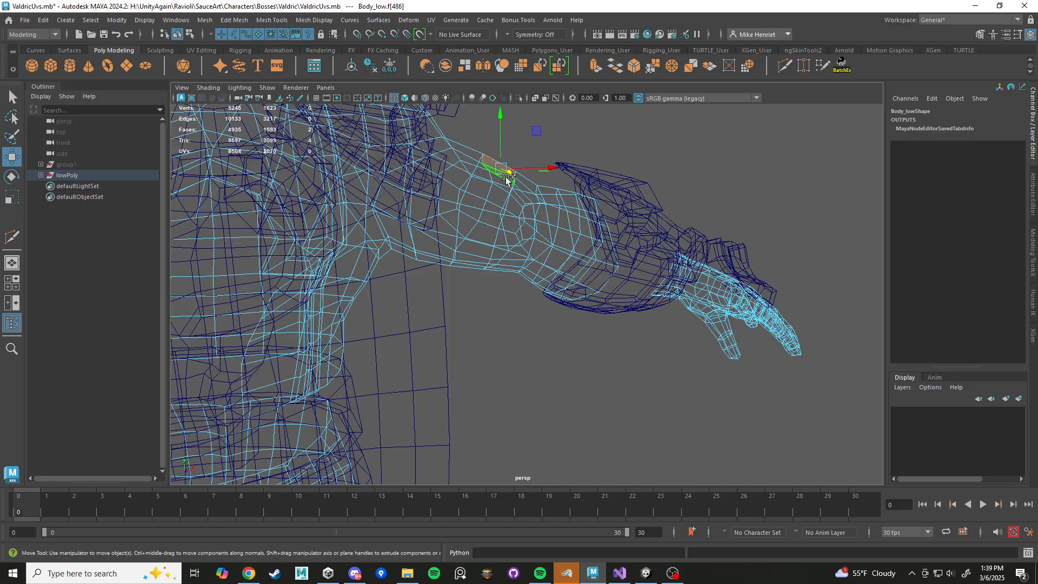
shift+double_click(506, 178)
alt+drag(509, 179, 510, 231)
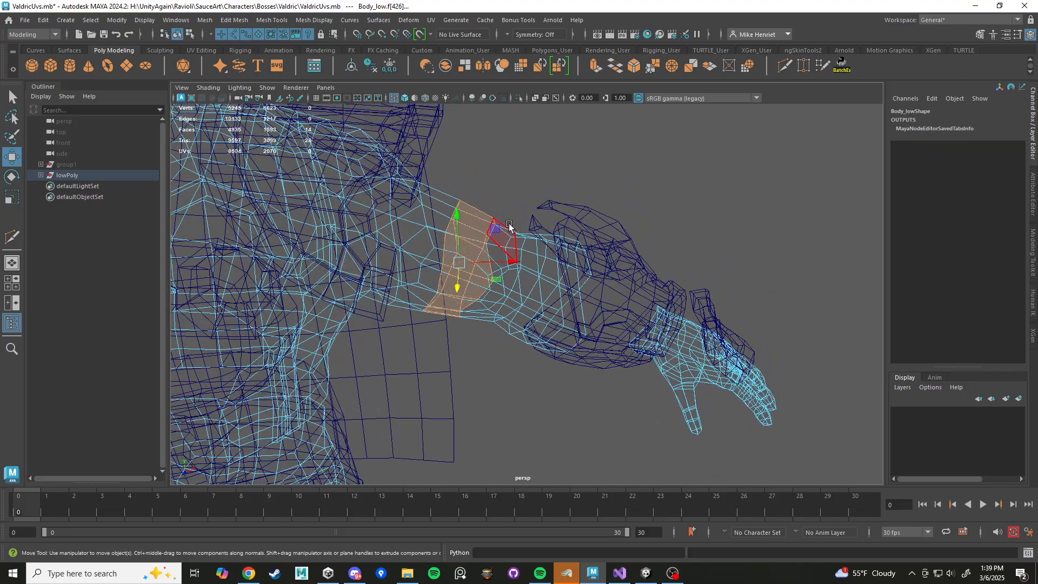
key(Delete)
key(5)
alt+drag(485, 292, 505, 289)
scroll(504, 290, down, 5)
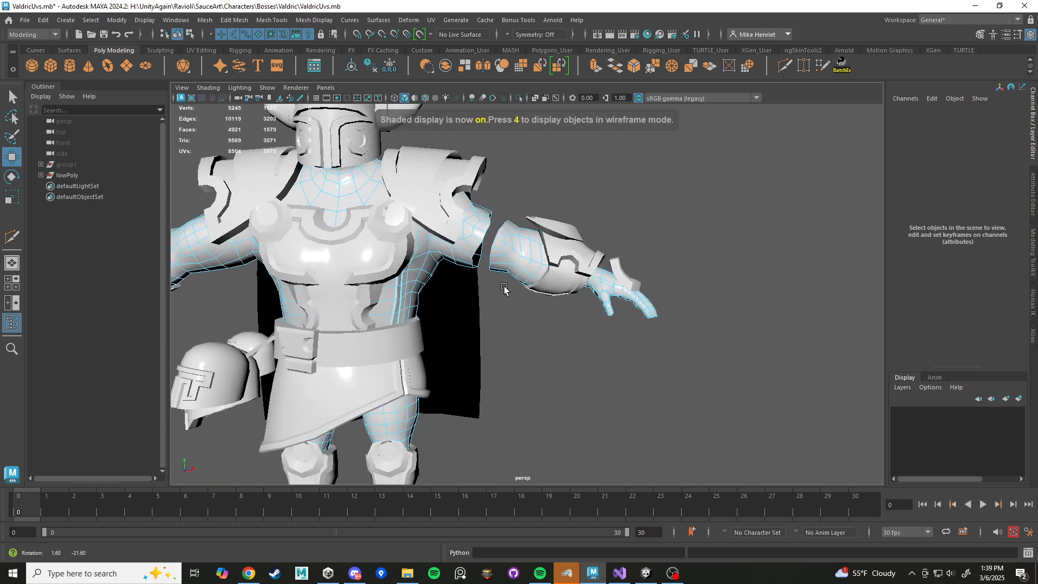
Undo the deletion of the upper-arm faces.
key(ctrl+z)
key(ctrl+z)
scroll(504, 331, down, 3)
alt+middle_drag(504, 331, 667, 276)
alt+drag(667, 276, 563, 281)
scroll(563, 281, up, 5)
scroll(531, 282, down, 3)
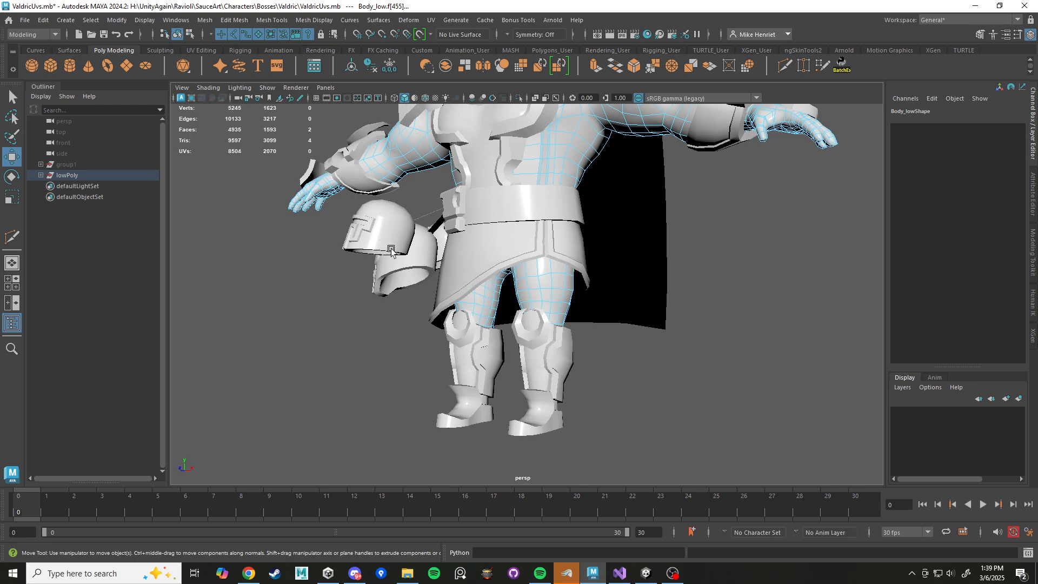
Examine the belt buckle and how it sits against the belt.
alt+drag(391, 250, 448, 271)
right_drag(524, 249, 567, 234)
click(546, 253)
alt+drag(619, 311, 593, 311)
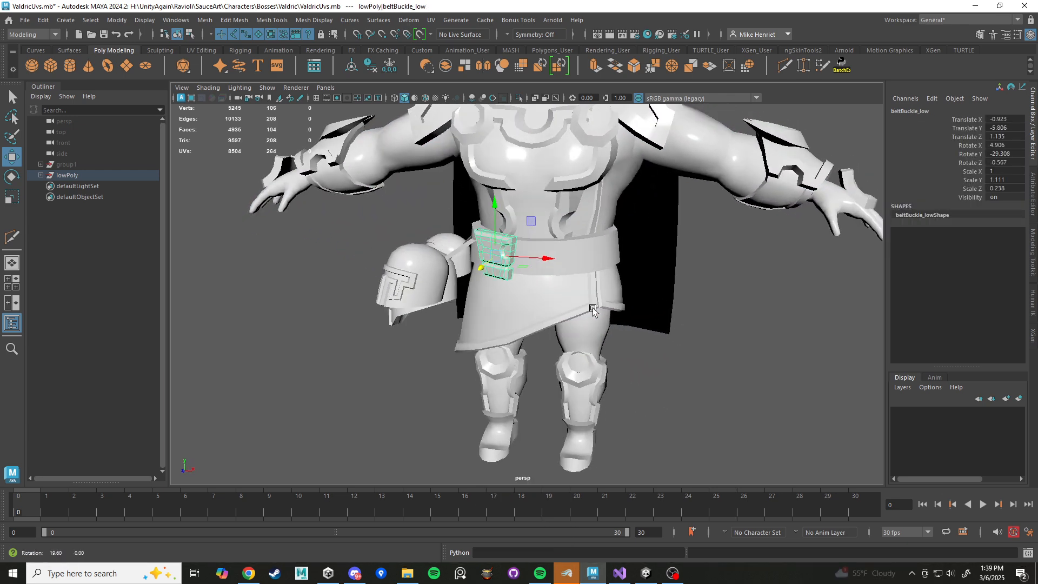
scroll(541, 276, up, 5)
alt+middle_drag(459, 218, 494, 265)
right_drag(480, 233, 556, 239)
scroll(576, 357, down, 5)
click(673, 360)
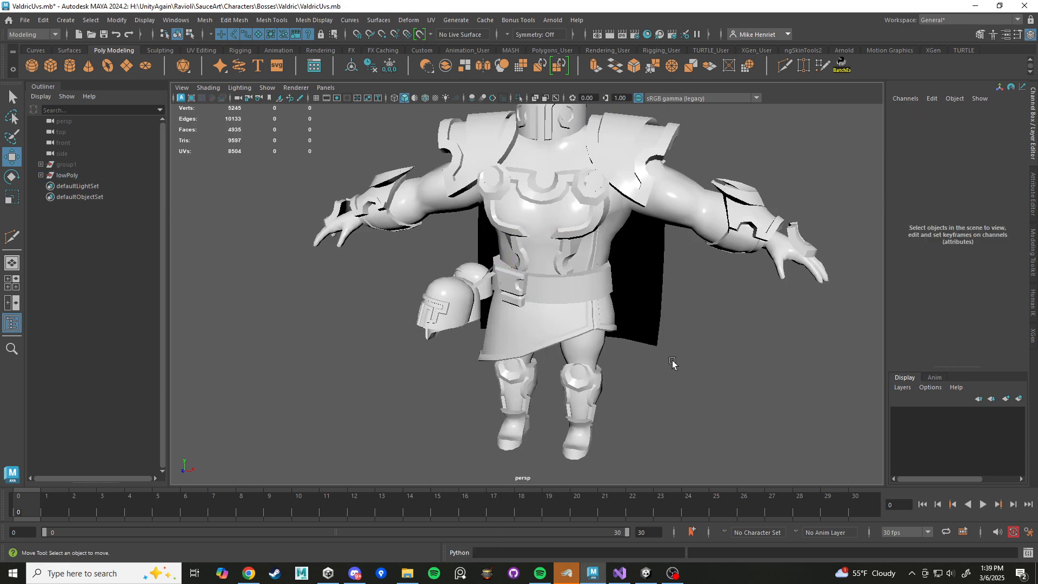
Move the belt buckle outward from the belt to a Translate Z of 2.082 to expose its back side.
click(517, 287)
scroll(506, 382, up, 4)
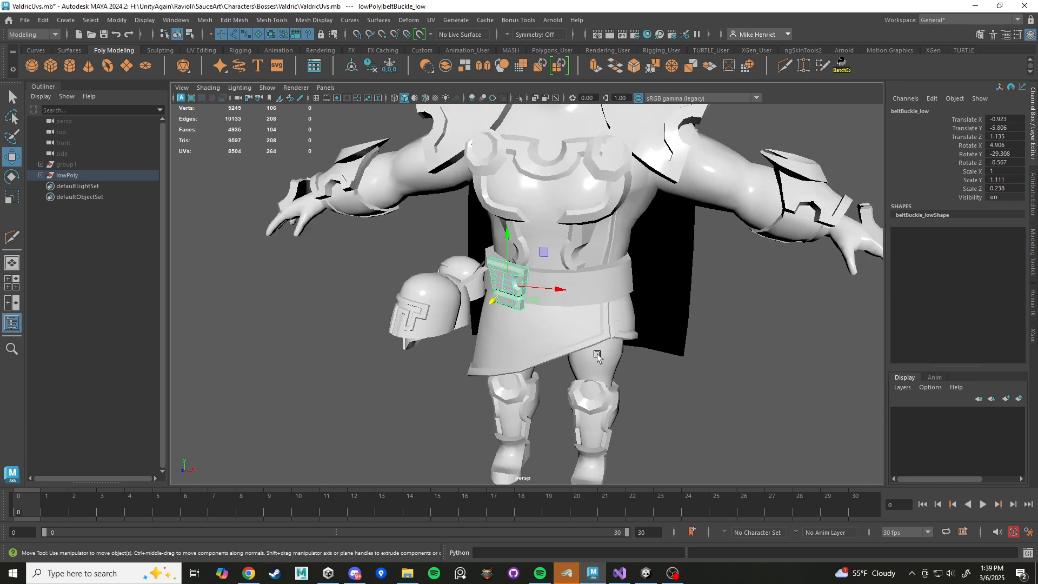
alt+drag(509, 316, 460, 327)
drag(333, 325, 263, 354)
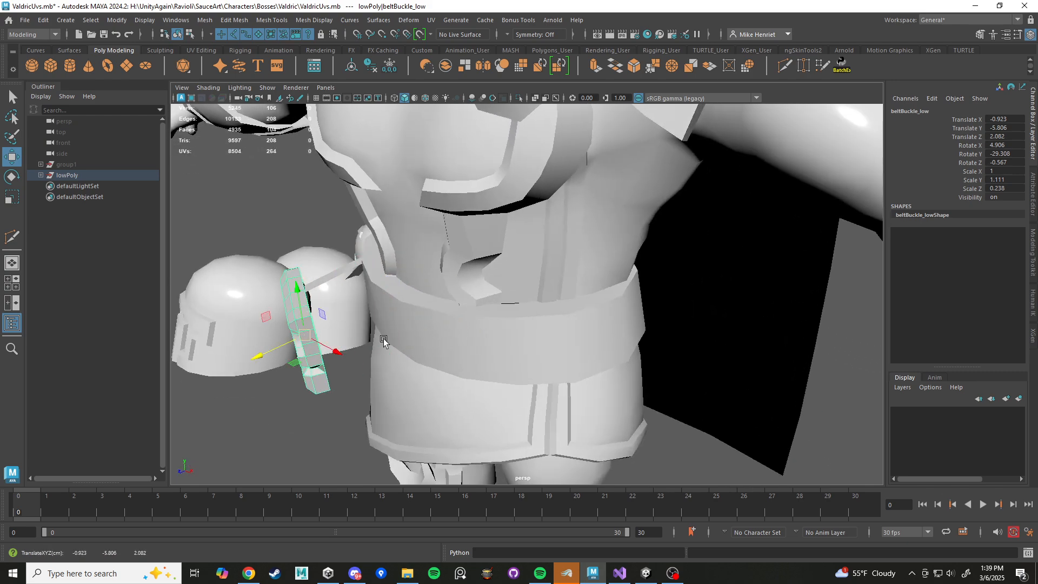
alt+middle_drag(384, 343, 493, 319)
scroll(493, 319, up, 2)
alt+drag(494, 319, 466, 317)
alt+middle_drag(465, 317, 605, 342)
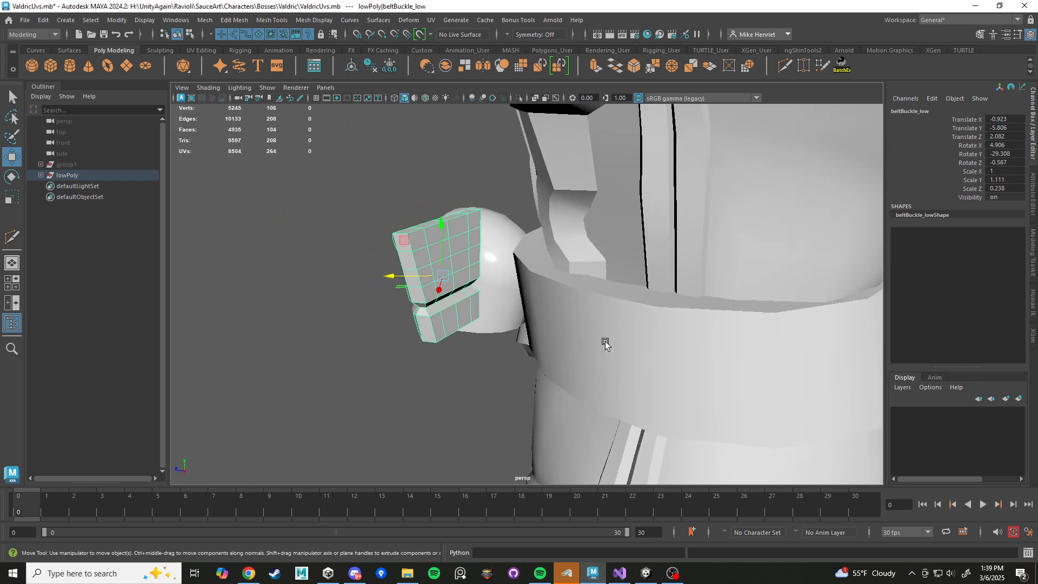
Return the belt buckle to its original place on the belt and isolate it in the view.
scroll(493, 312, up, 3)
alt+middle_drag(493, 311, 526, 319)
right_drag(504, 253, 508, 302)
double_click(494, 298)
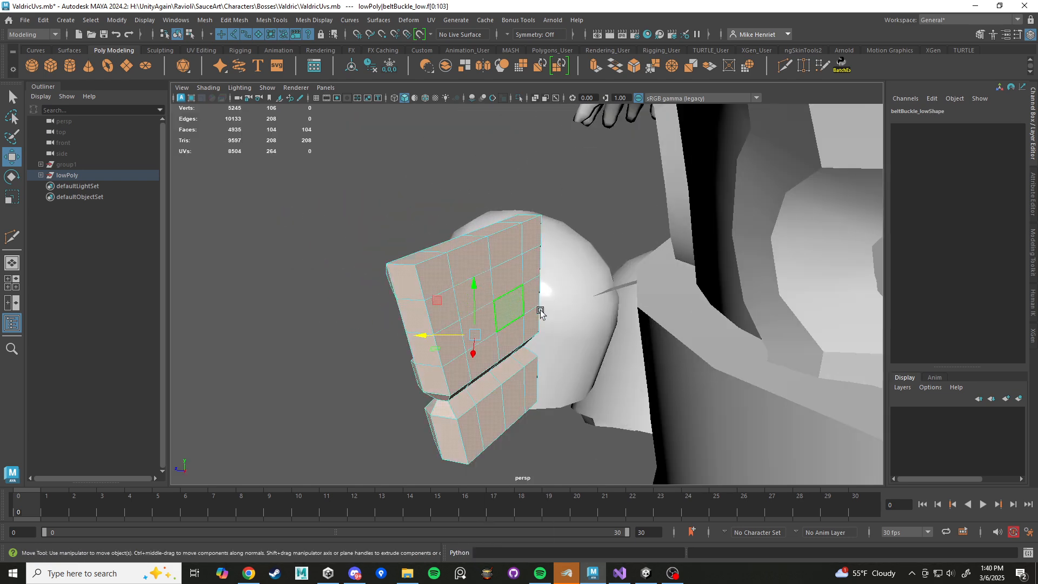
key(F8)
alt+drag(540, 312, 579, 351)
alt+drag(451, 320, 582, 305)
key(ctrl+1)
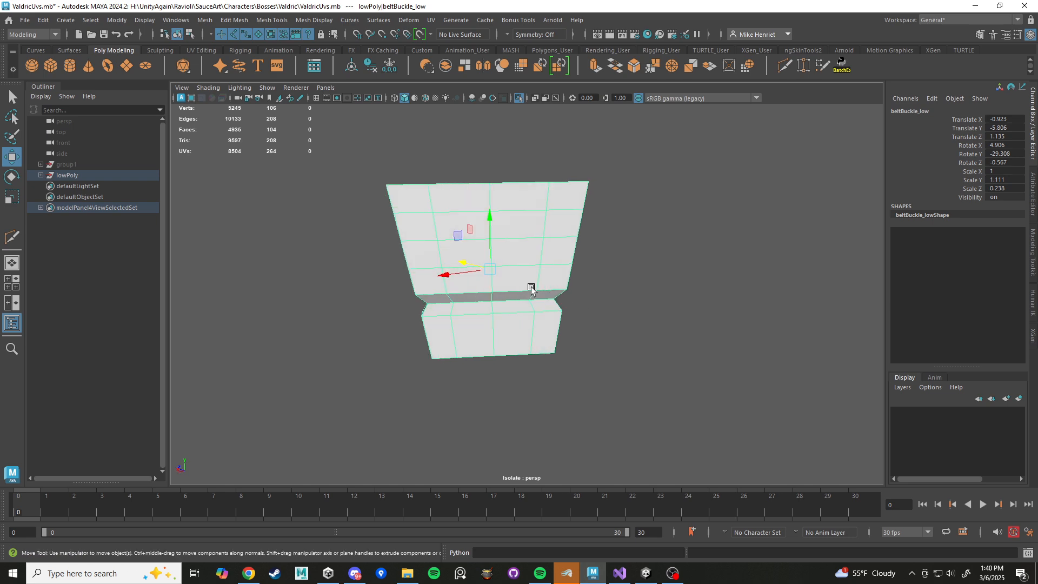
Delete the two middle columns of faces below the top row on the buckle's back, and display the full model again.
right_drag(514, 233, 514, 262)
click(518, 224)
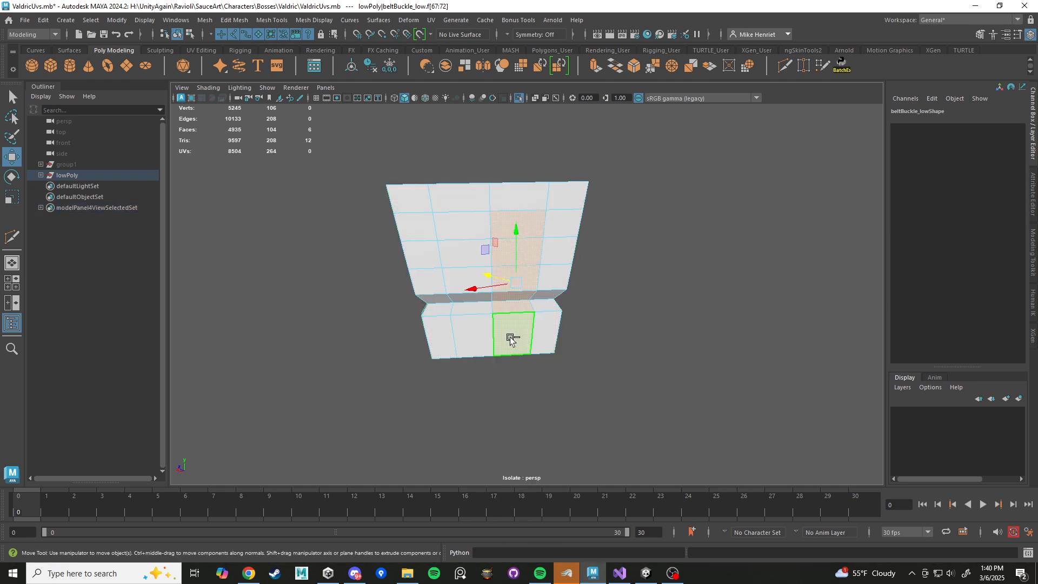
key(Delete)
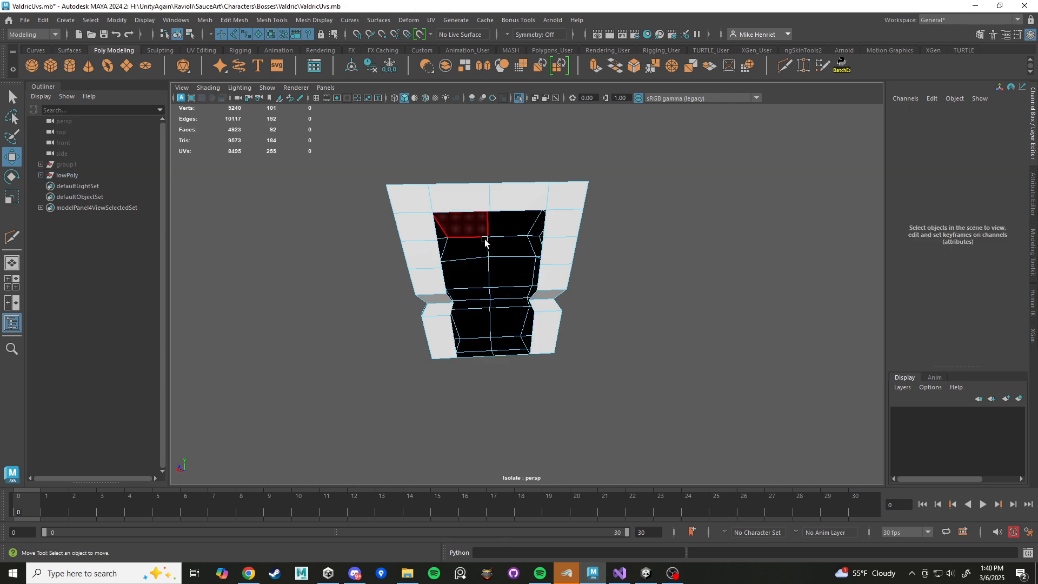
scroll(492, 243, down, 4)
right_drag(510, 252, 532, 232)
alt+drag(526, 280, 556, 347)
key(ctrl+1)
scroll(521, 329, up, 4)
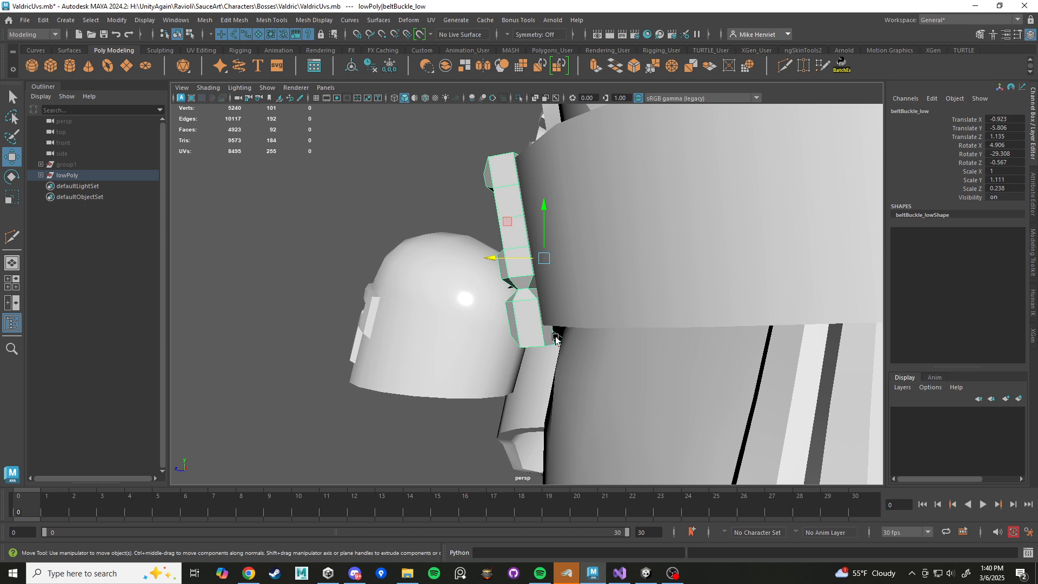
Isolate the belt buckle and undo the last face deletion on its back.
alt+drag(570, 353, 482, 326)
key(ctrl+1)
key(ctrl+z)
key(ctrl+z)
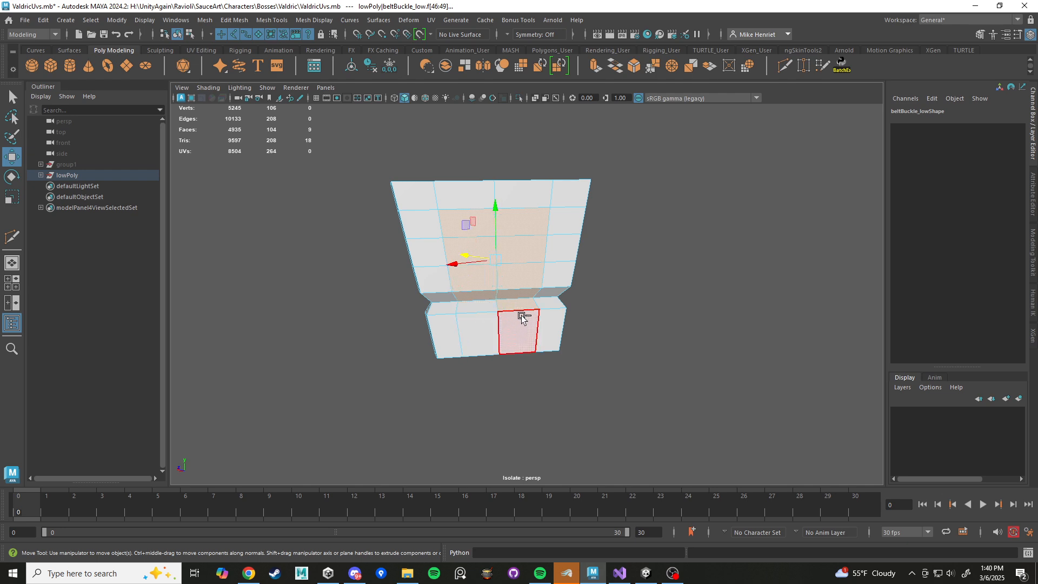
Delete the two middle columns of faces on the buckle's back between the top row and the lower block, and display the full model.
alt+drag(563, 342, 579, 347)
key(Delete)
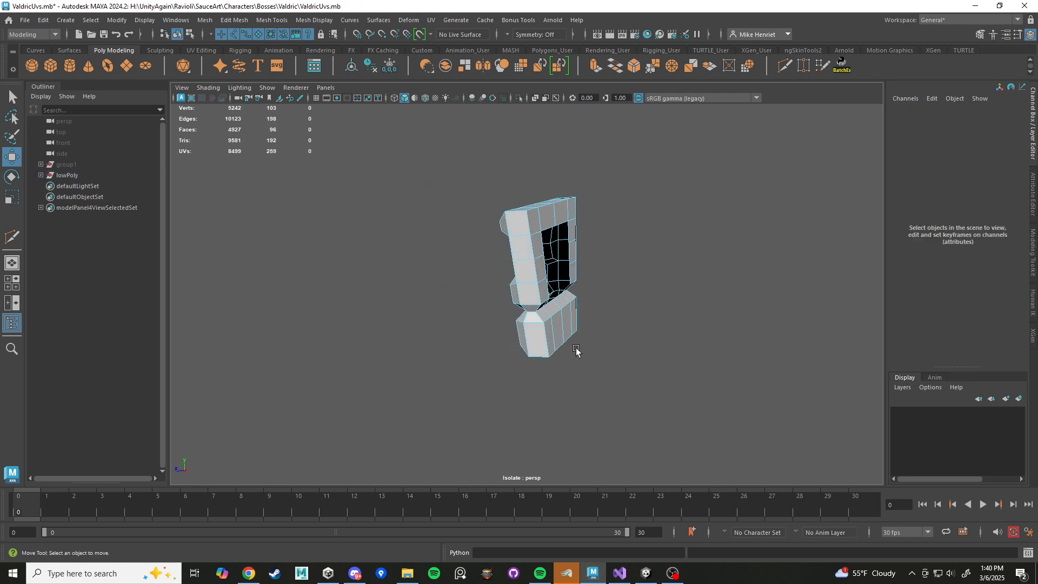
key(ctrl+1)
scroll(541, 286, down, 4)
alt+drag(528, 308, 667, 316)
right_drag(545, 253, 601, 237)
click(688, 297)
Examine the body mesh around the belt, beneath the skirt and at the legs, from the side and from below.
scroll(650, 369, down, 4)
alt+drag(650, 370, 563, 338)
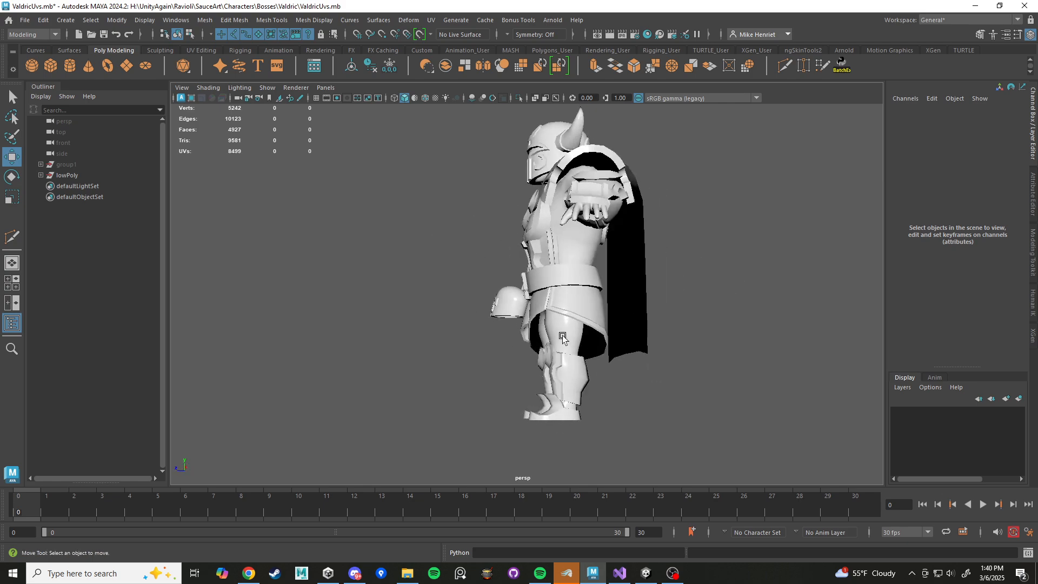
alt+middle_drag(563, 339, 526, 308)
scroll(526, 309, up, 6)
alt+drag(512, 272, 412, 430)
click(561, 268)
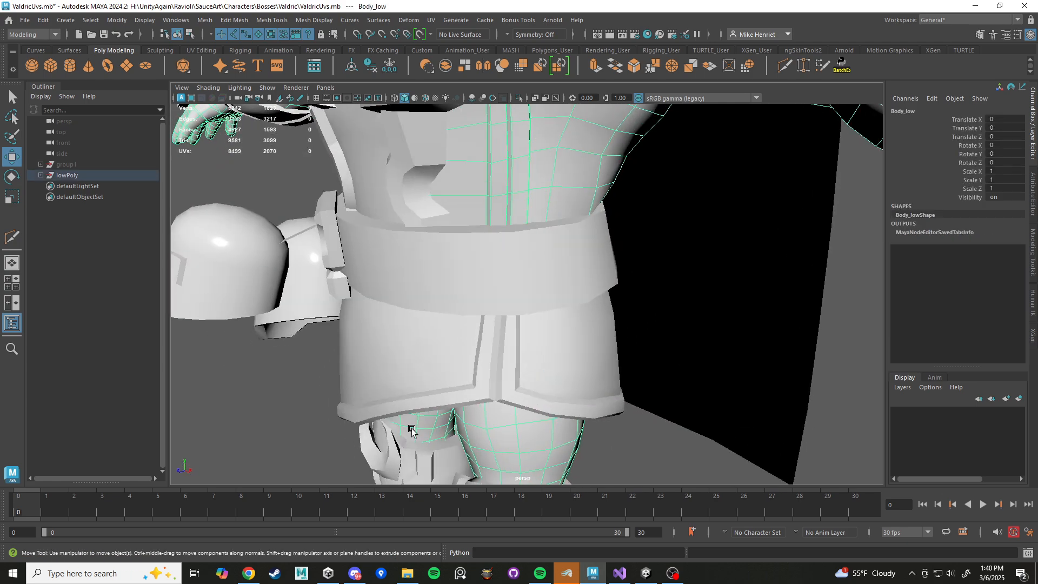
key(f)
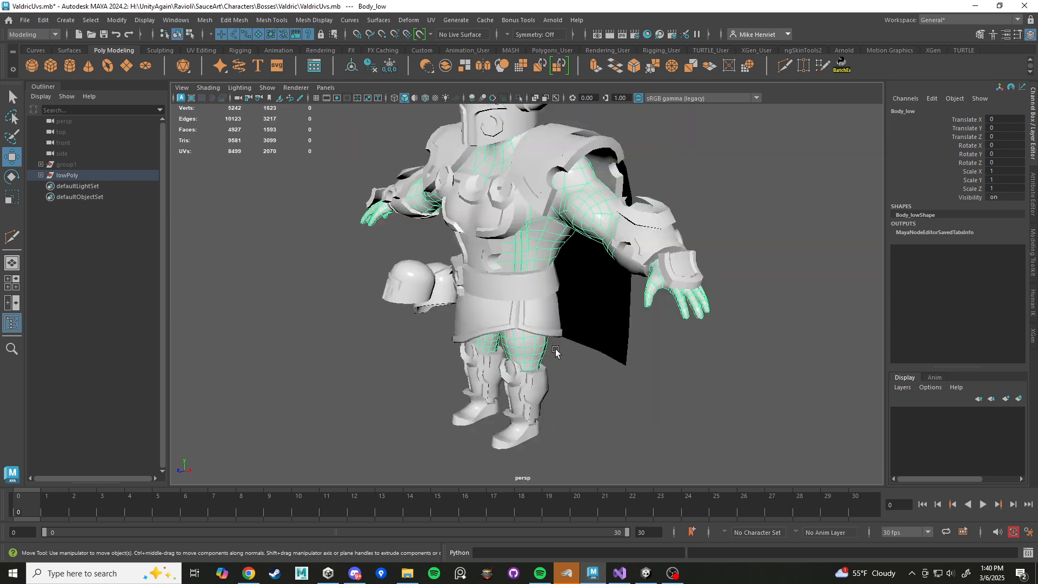
alt+drag(554, 352, 631, 360)
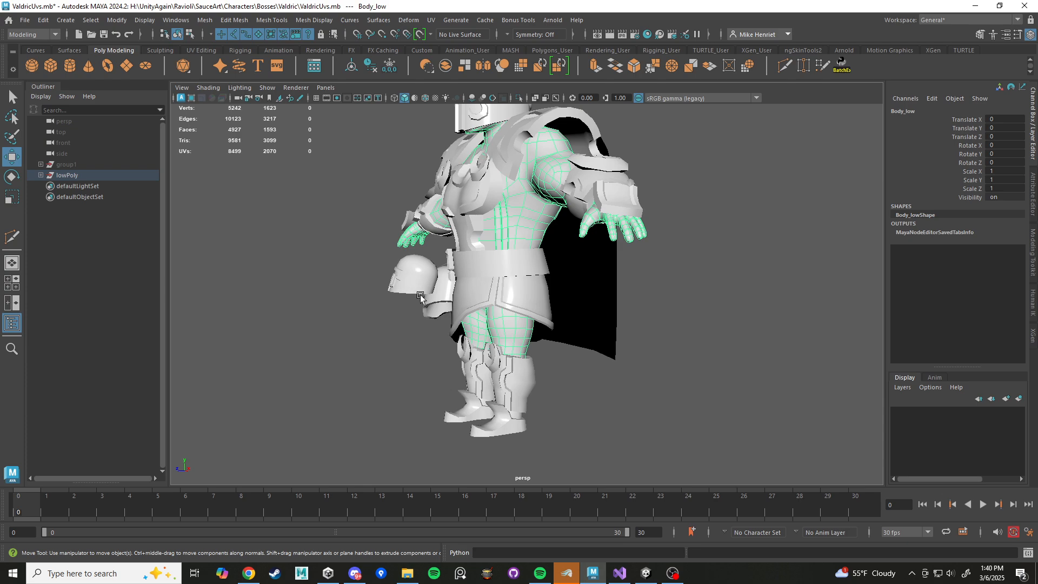
alt+drag(509, 311, 523, 271)
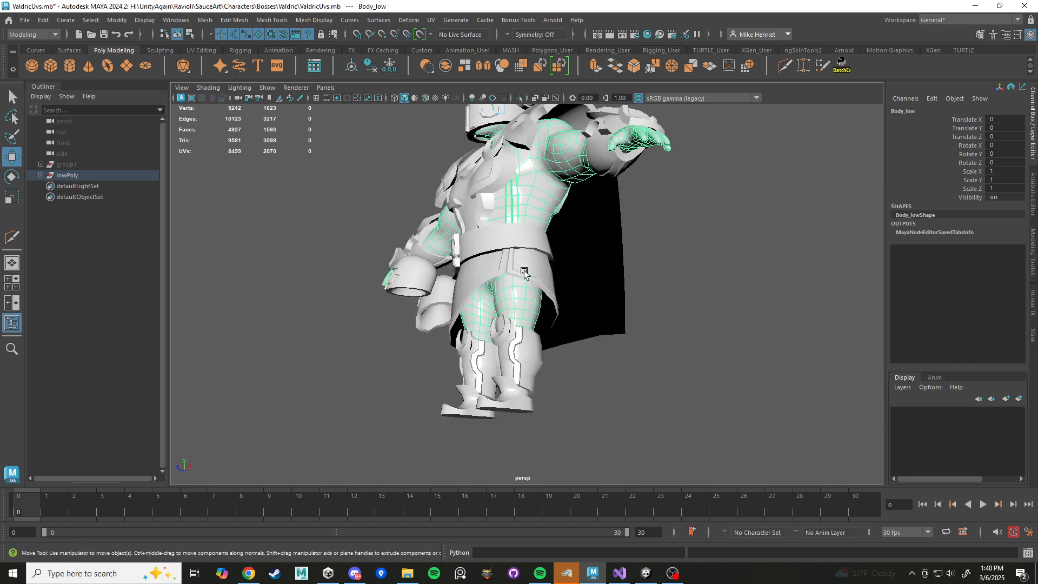
scroll(487, 274, up, 8)
alt+drag(465, 290, 507, 246)
alt+drag(533, 303, 577, 409)
scroll(565, 344, down, 5)
alt+drag(660, 233, 658, 308)
Isolate the body mesh to inspect its openings, and display the full model again to examine the torso and arms.
key(ctrl+1)
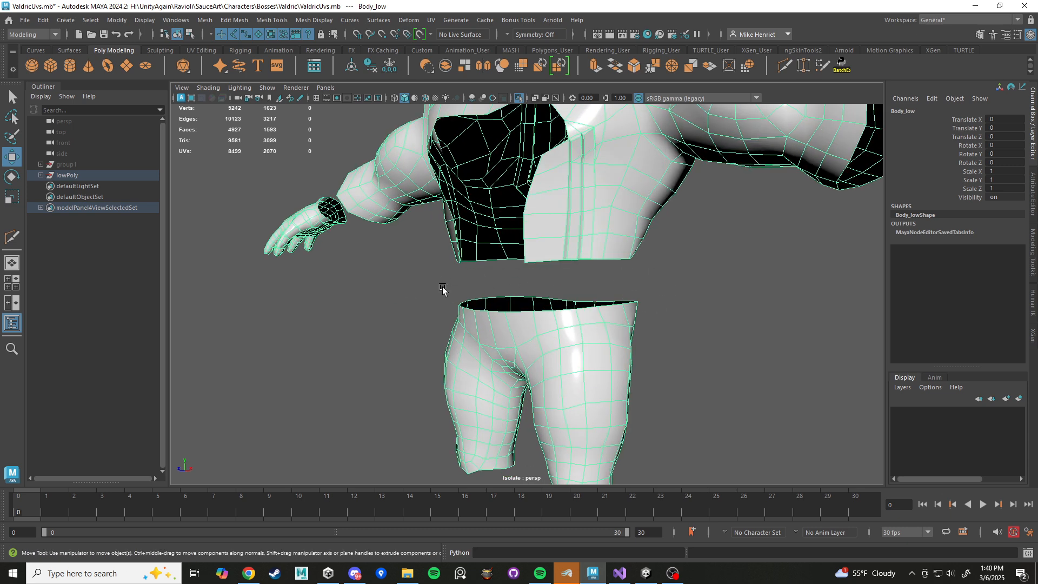
key(ctrl+1)
key(f)
alt+middle_drag(628, 299, 548, 340)
alt+right_drag(549, 339, 591, 319)
alt+drag(591, 320, 593, 343)
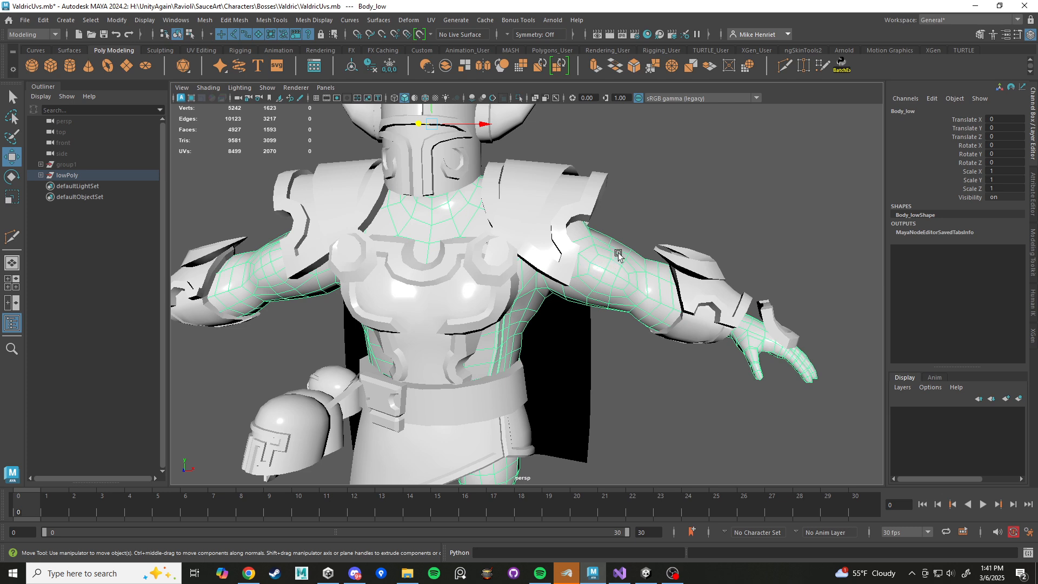
alt+drag(647, 253, 643, 243)
alt+drag(639, 269, 664, 346)
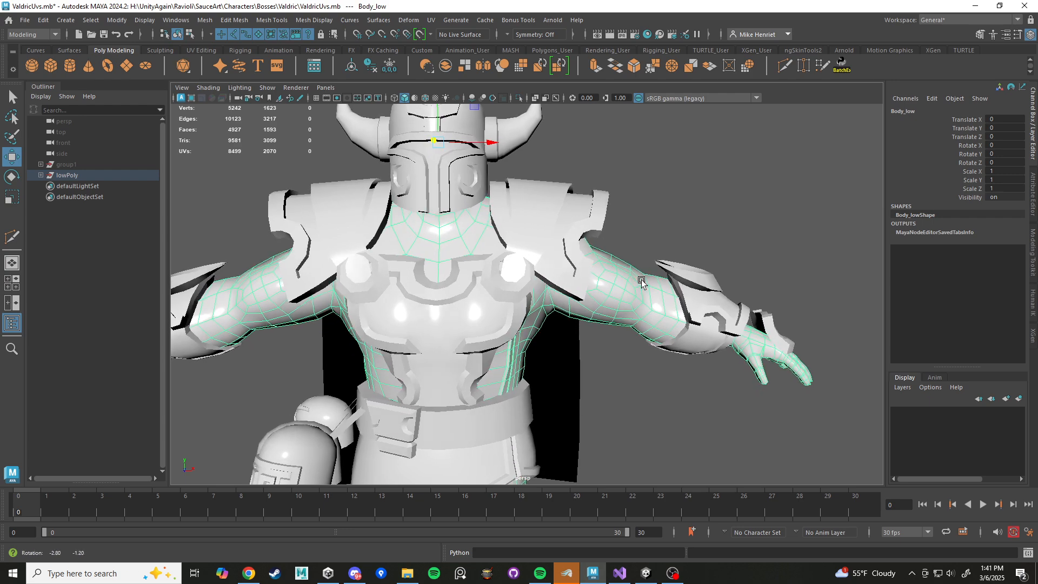
alt+drag(647, 282, 575, 272)
scroll(616, 277, down, 3)
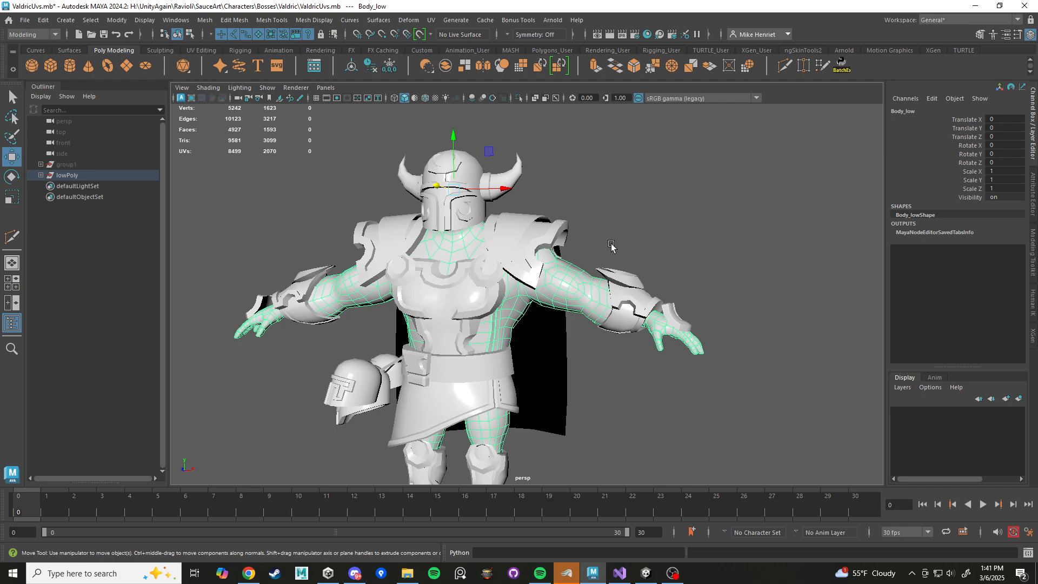
Deselect the body, overlay the wireframe on the shaded model, and view the character from the front and side.
click(475, 119)
click(425, 98)
mouse_move(595, 185)
alt+mouse_down()
mouse_move(608, 238)
mouse_move(654, 231)
mouse_move(642, 234)
alt+mouse_up()
alt+middle_drag(645, 234, 544, 262)
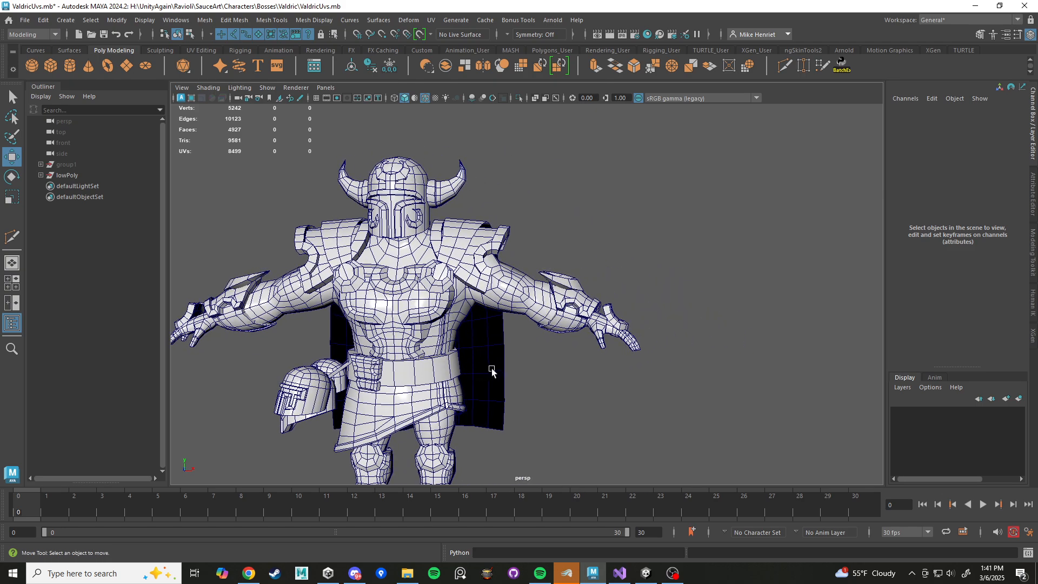
alt+middle_drag(483, 368, 559, 308)
scroll(559, 316, up, 3)
alt+drag(559, 316, 476, 341)
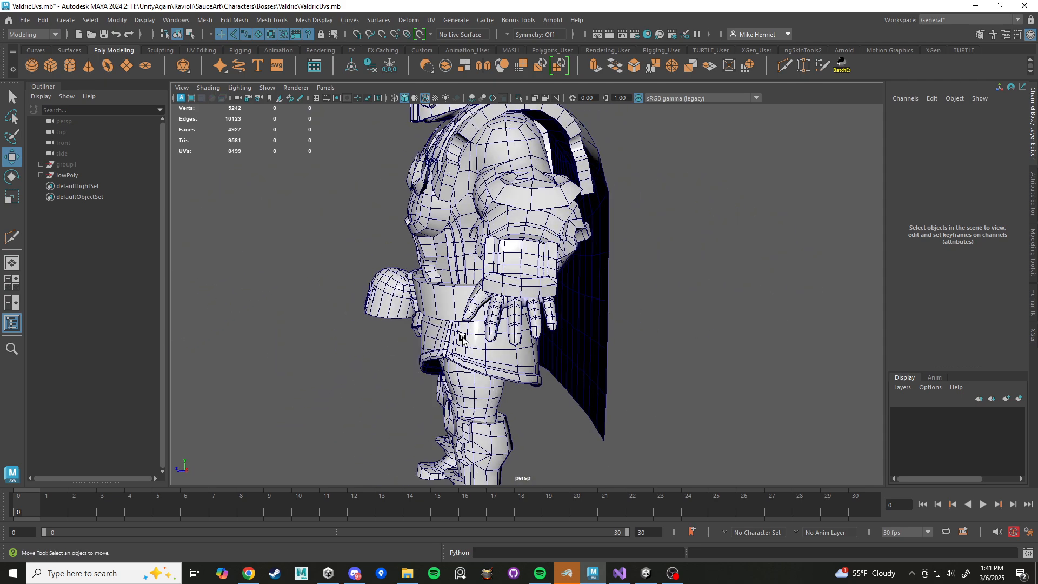
Display the legs in wireframe and select the body mesh to inspect where the leg ends inside the boot.
alt+middle_drag(478, 427, 533, 289)
scroll(533, 287, up, 3)
mouse_move(568, 271)
alt+mouse_down()
mouse_move(545, 280)
mouse_move(613, 271)
mouse_move(573, 238)
alt+mouse_up()
key(5)
key(4)
click(584, 277)
click(574, 238)
alt+middle_drag(567, 269, 562, 292)
scroll(563, 292, up, 3)
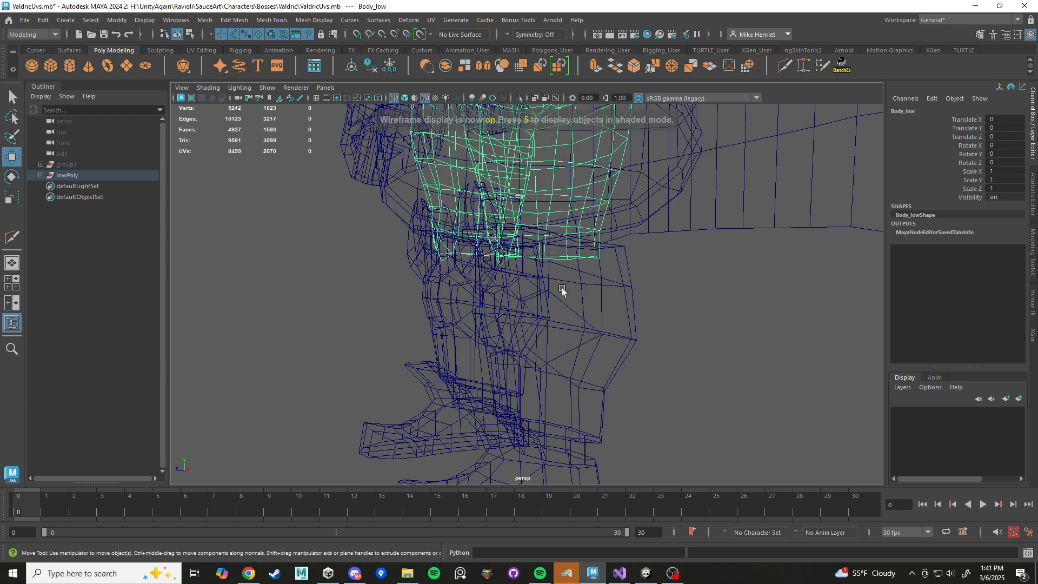
Try extruding the edge loop at the leg's lower opening and moving it down inside the boot to Y -9.694.
click(590, 351)
alt+drag(575, 322, 567, 321)
click(596, 226)
right_drag(688, 295, 691, 219)
click(590, 259)
alt+drag(591, 262, 588, 262)
key(ctrl+e)
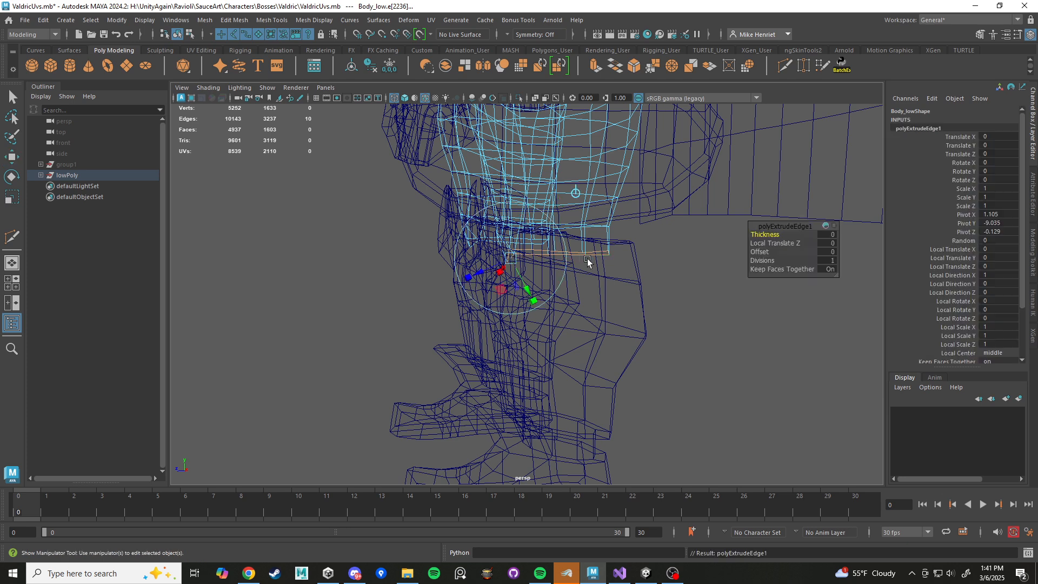
key(w)
drag(559, 212, 559, 285)
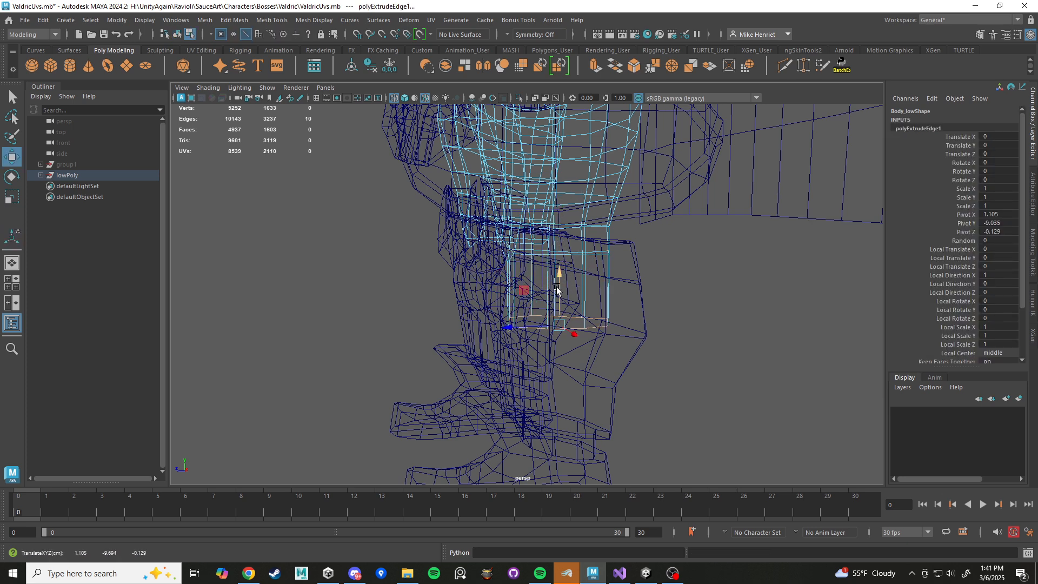
Try scaling the extruded leg edge loop up by about 1.48 and shifting it along Z, and check it in shaded display.
key(r)
drag(557, 325, 590, 330)
key(w)
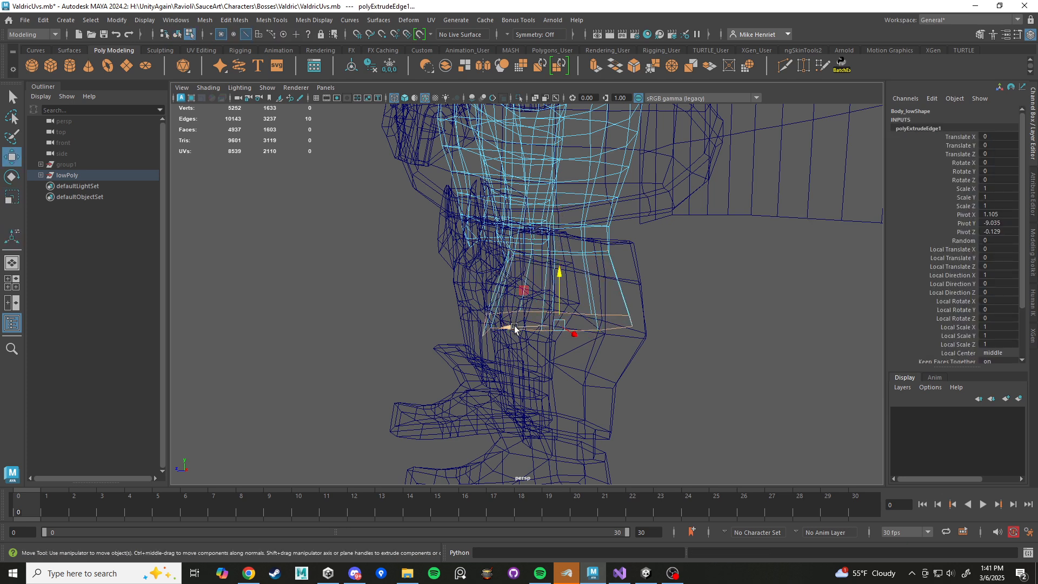
mouse_move(514, 327)
mouse_down()
mouse_move(532, 327)
mouse_move(525, 359)
mouse_move(470, 325)
mouse_move(653, 334)
mouse_move(561, 338)
mouse_move(523, 315)
mouse_move(555, 334)
mouse_move(572, 318)
mouse_move(556, 317)
mouse_up()
scroll(562, 325, down, 3)
key(r)
key(5)
key(w)
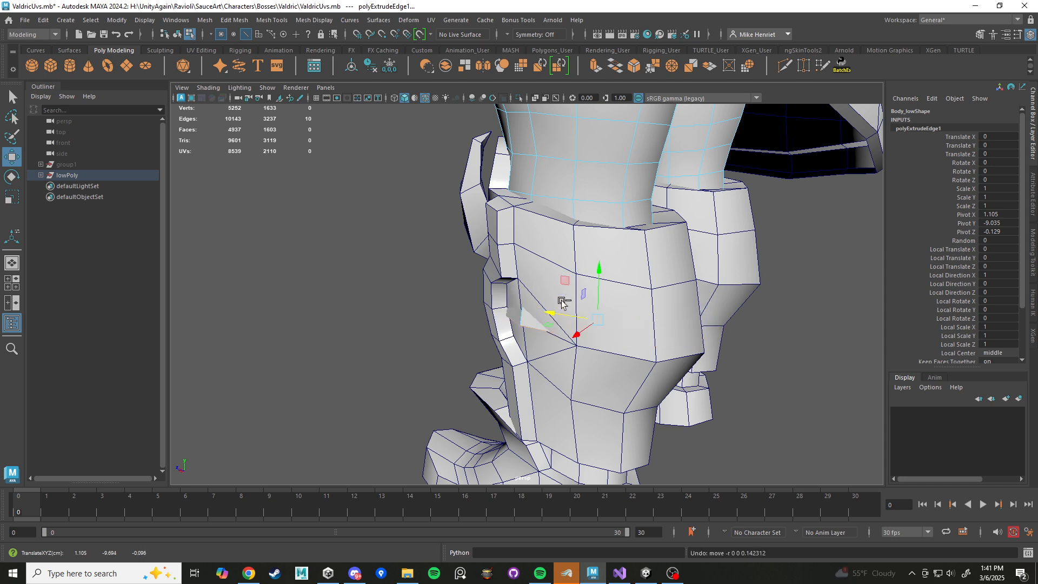
Undo the shift, scaling, downward move and extrusion of the leg's edge loop, and return to object selection.
key(ctrl+z)
key(ctrl+z)
key(ctrl+z)
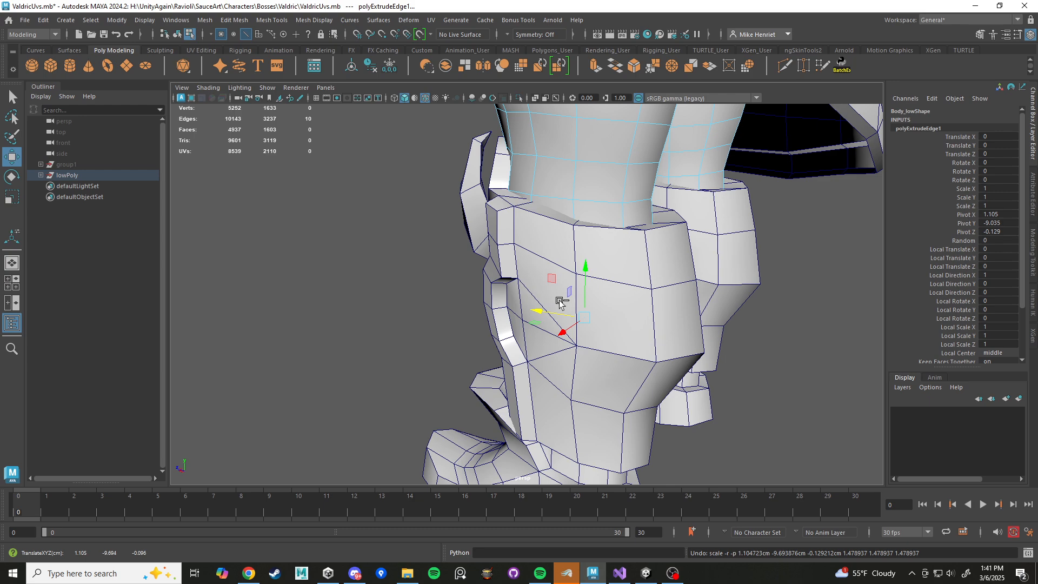
key(4)
key(ctrl+z)
key(ctrl+z)
key(ctrl+z)
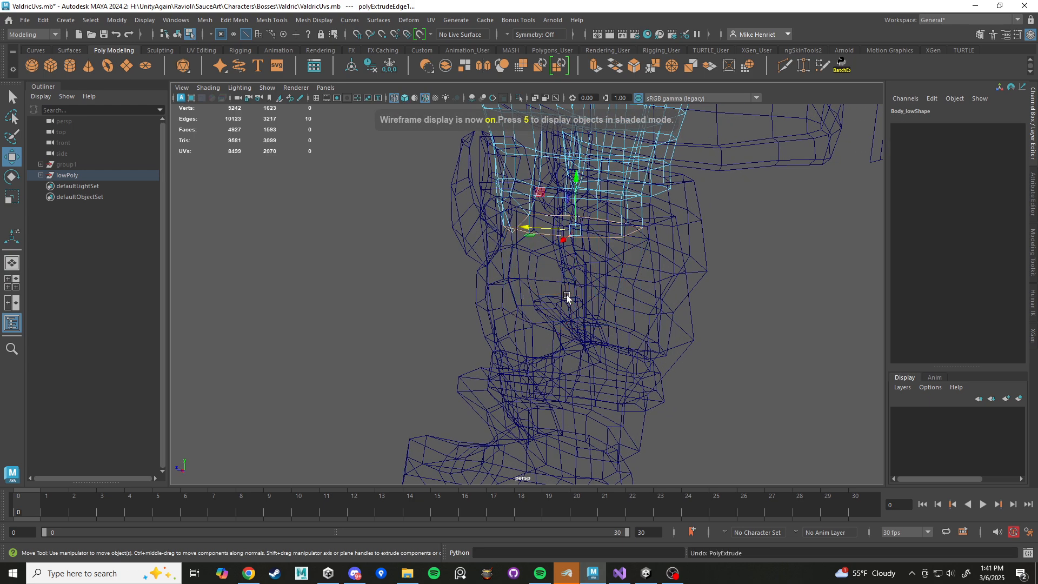
scroll(541, 316, down, 10)
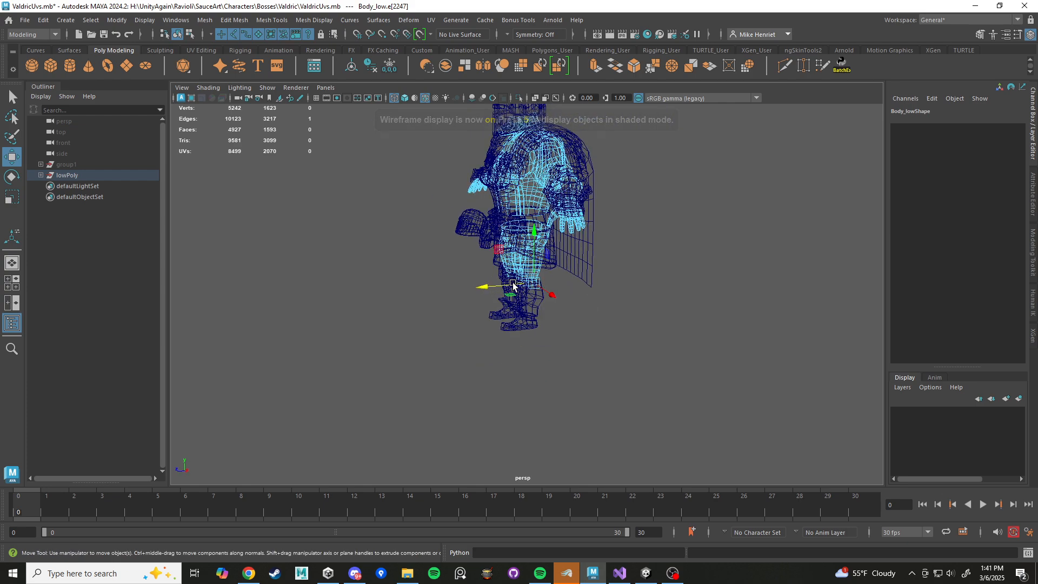
key(ctrl+z)
Select all the character's meshes, delete the history of all objects, and clear the selection.
alt+drag(512, 284, 535, 280)
alt+middle_drag(535, 281, 573, 392)
scroll(557, 241, down, 3)
right_drag(557, 242, 607, 223)
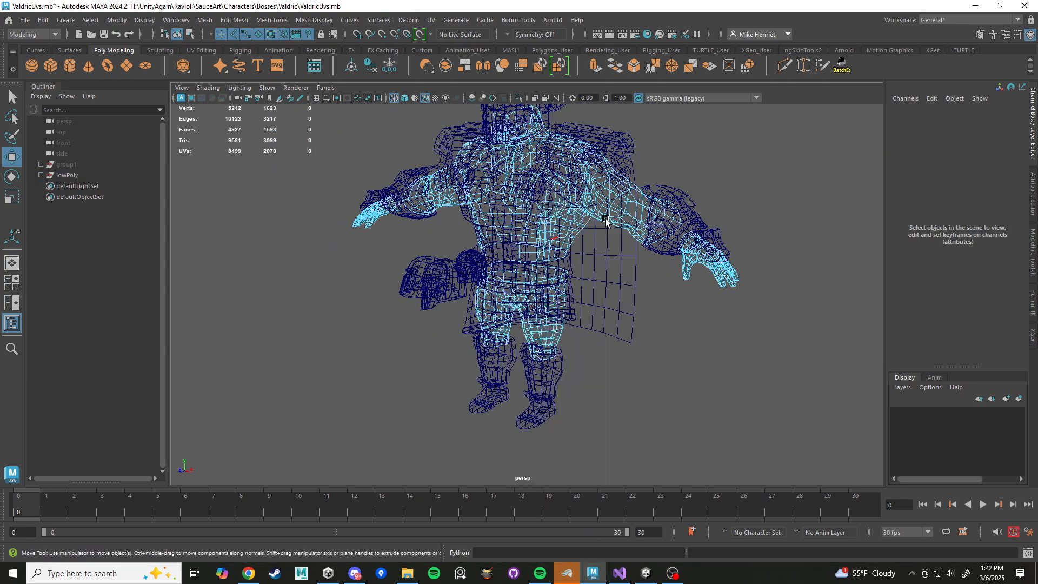
scroll(460, 246, down, 10)
drag(460, 246, 658, 366)
key(f)
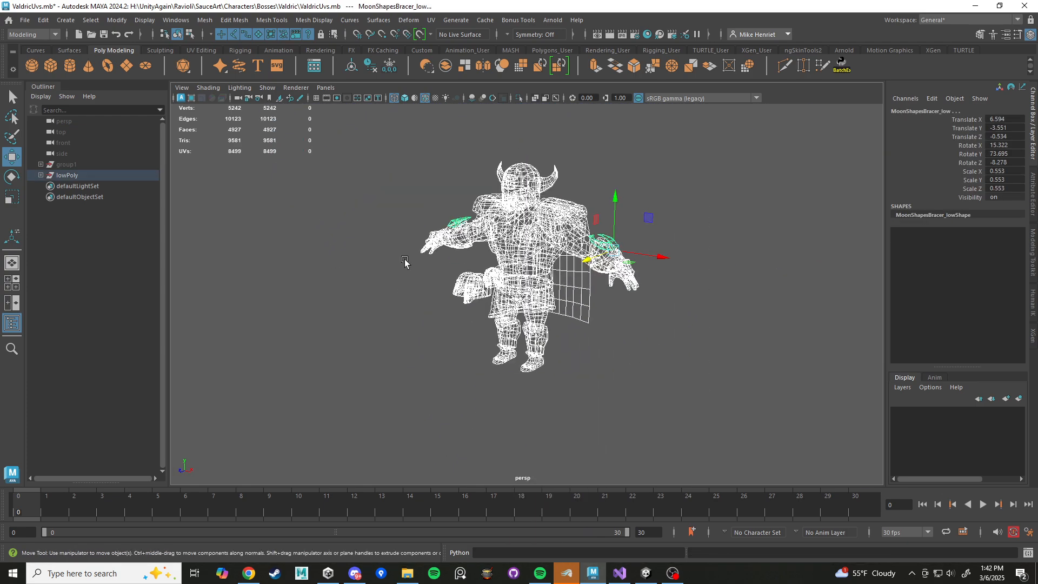
click(46, 23)
mouse_move(103, 163)
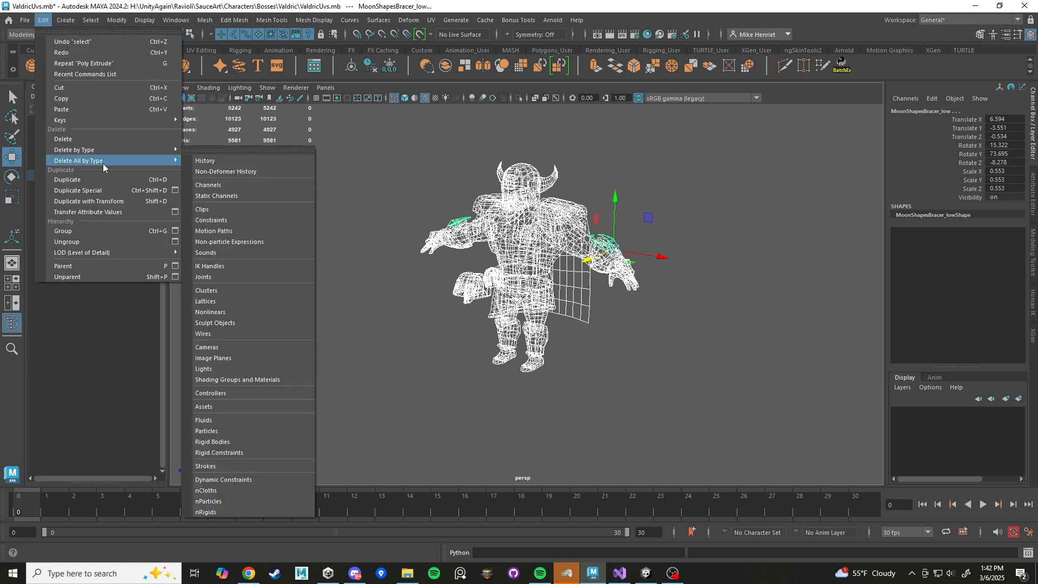
click(215, 160)
click(670, 217)
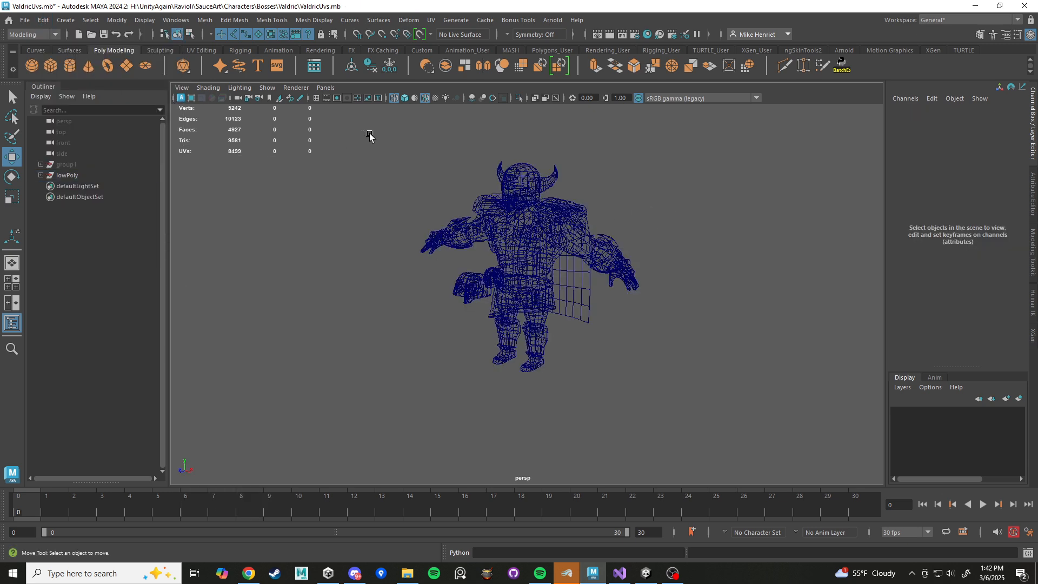
Freeze the transformations of all the character's meshes, and reselect them to check their transform values.
drag(369, 135, 748, 430)
click(127, 22)
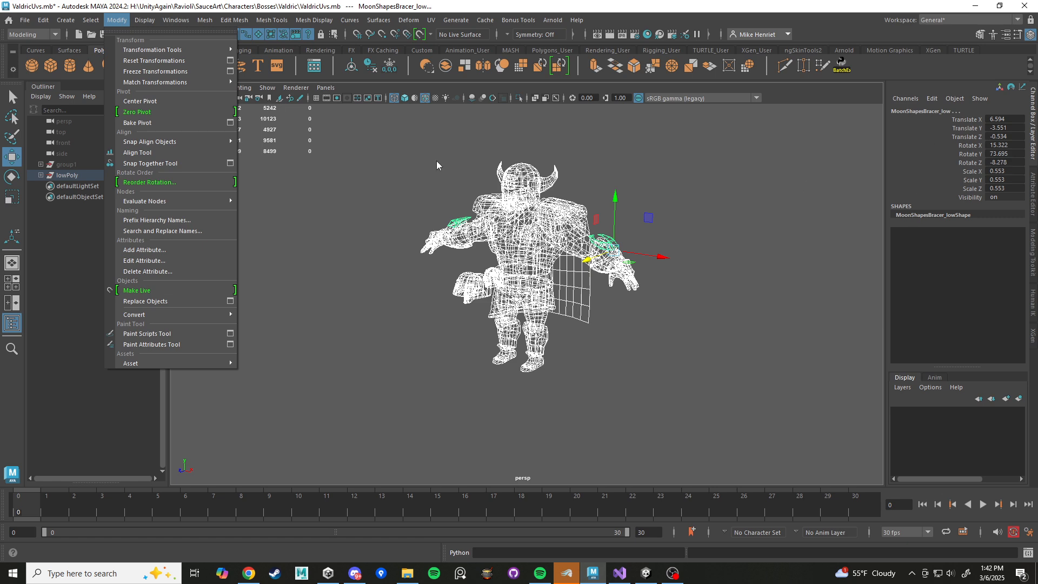
click(155, 72)
click(631, 268)
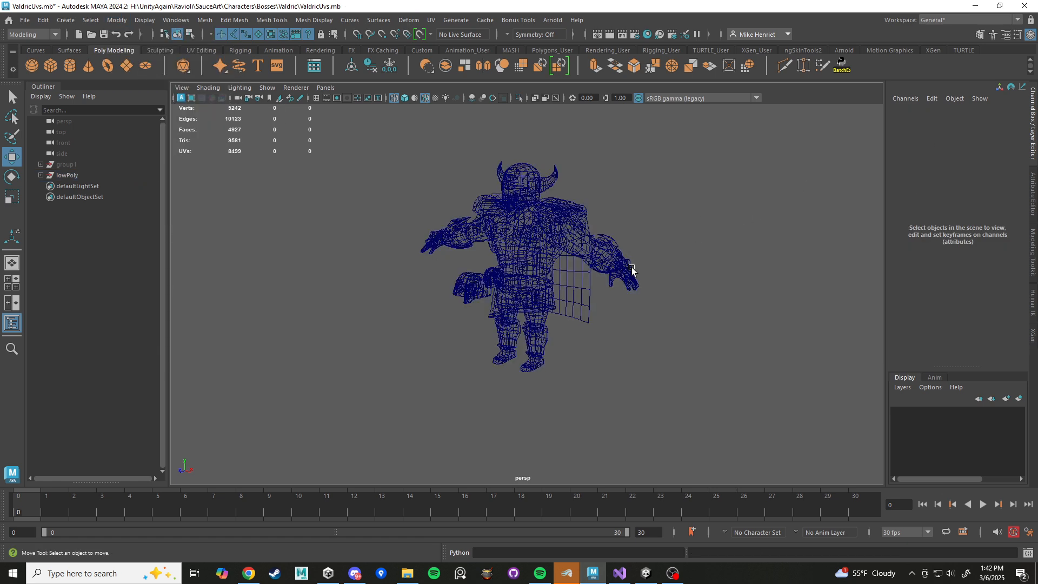
alt+drag(632, 269, 481, 204)
drag(401, 145, 770, 479)
alt+drag(662, 331, 612, 335)
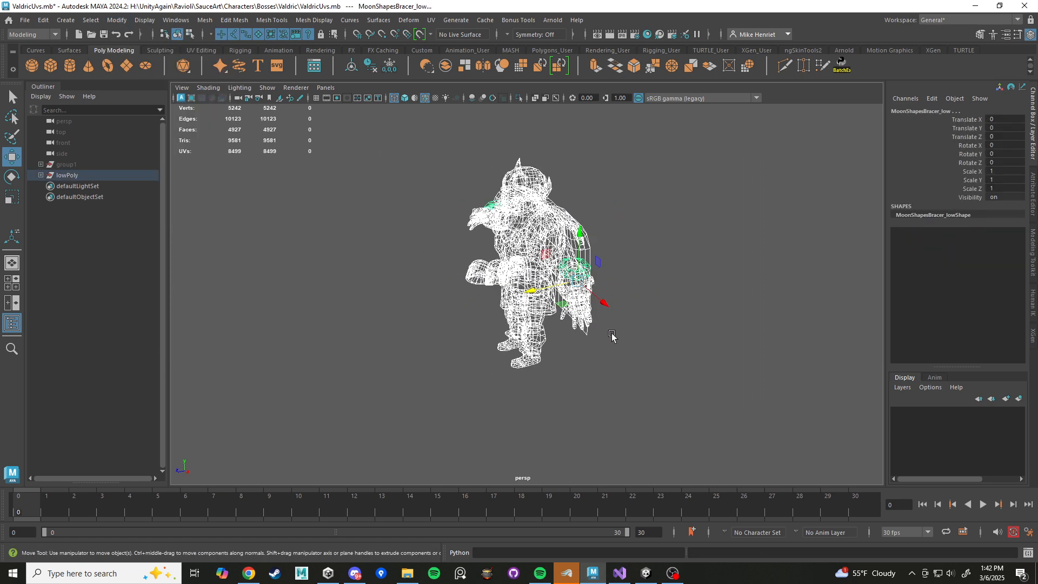
Return to shaded display and duplicate the body mesh.
scroll(584, 335, up, 10)
key(5)
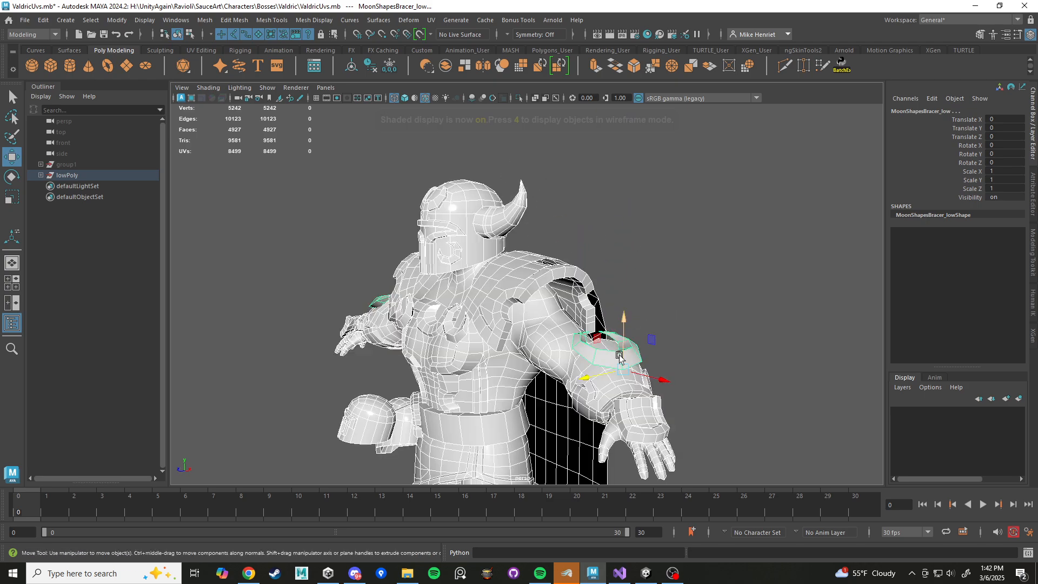
alt+drag(588, 356, 611, 354)
alt+middle_drag(611, 354, 517, 297)
alt+drag(552, 339, 589, 340)
alt+middle_drag(589, 340, 534, 290)
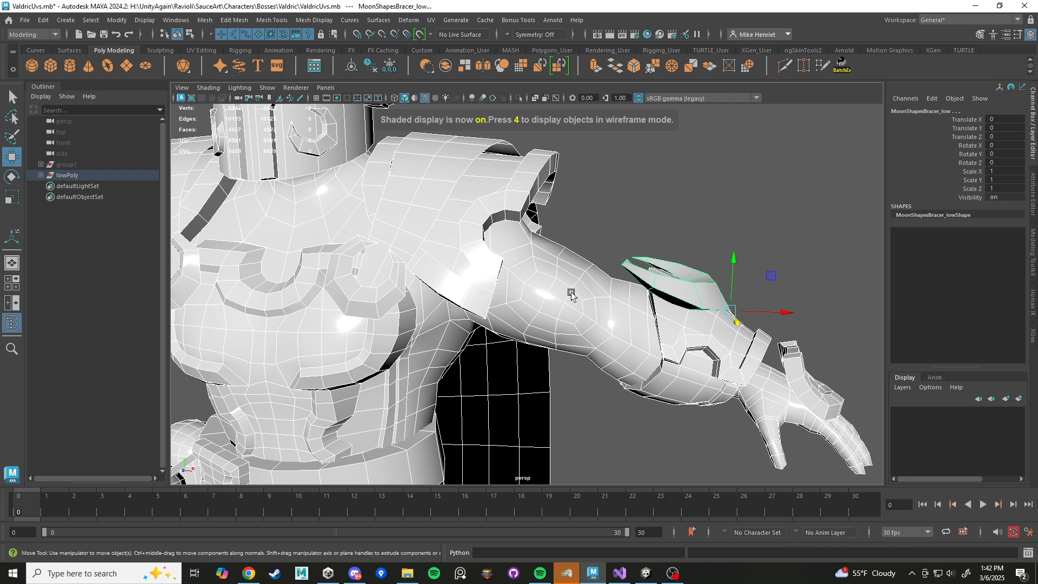
click(572, 293)
key(ctrl+d)
Select all vertices of the duplicated body and move them slightly outward along their normals.
scroll(568, 285, down, 5)
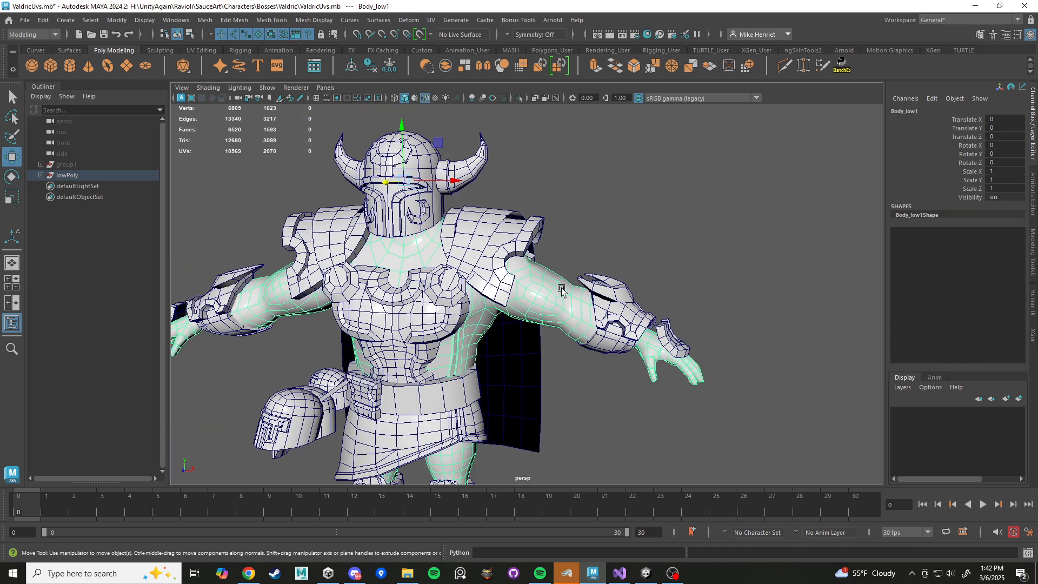
scroll(560, 289, up, 2)
alt+drag(547, 326, 565, 293)
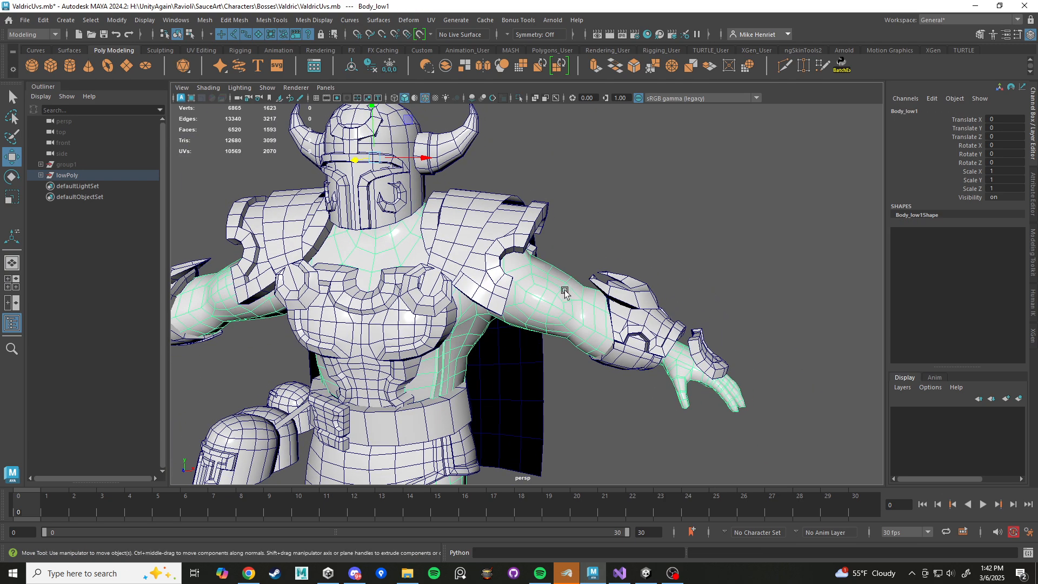
shift+right_drag(586, 234, 541, 247)
scroll(543, 247, down, 7)
drag(703, 231, 292, 459)
scroll(503, 336, up, 3)
scroll(504, 339, up, 8)
scroll(602, 264, down, 5)
ctrl+shift+right_click(590, 231)
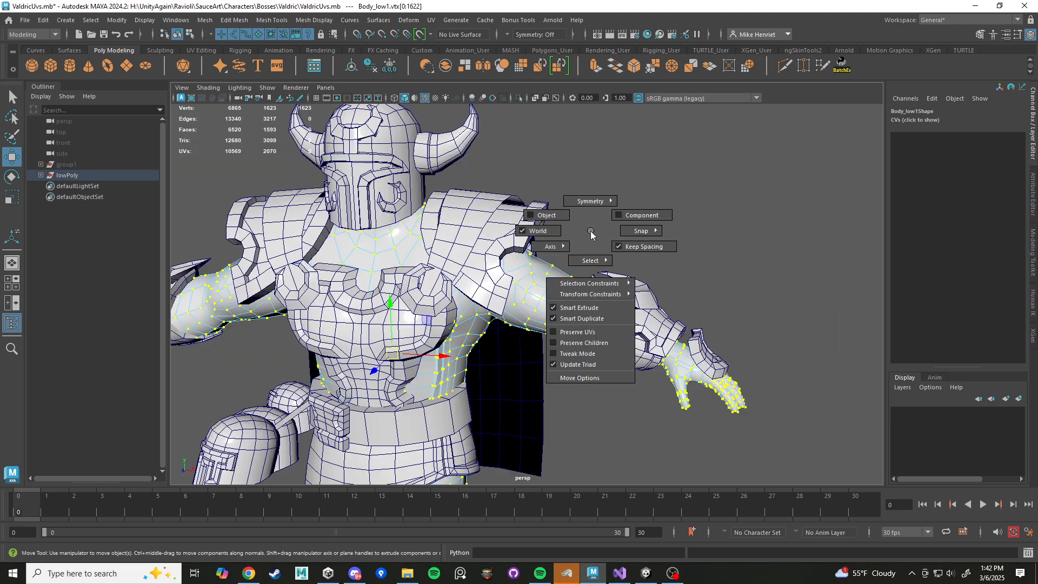
click(535, 237)
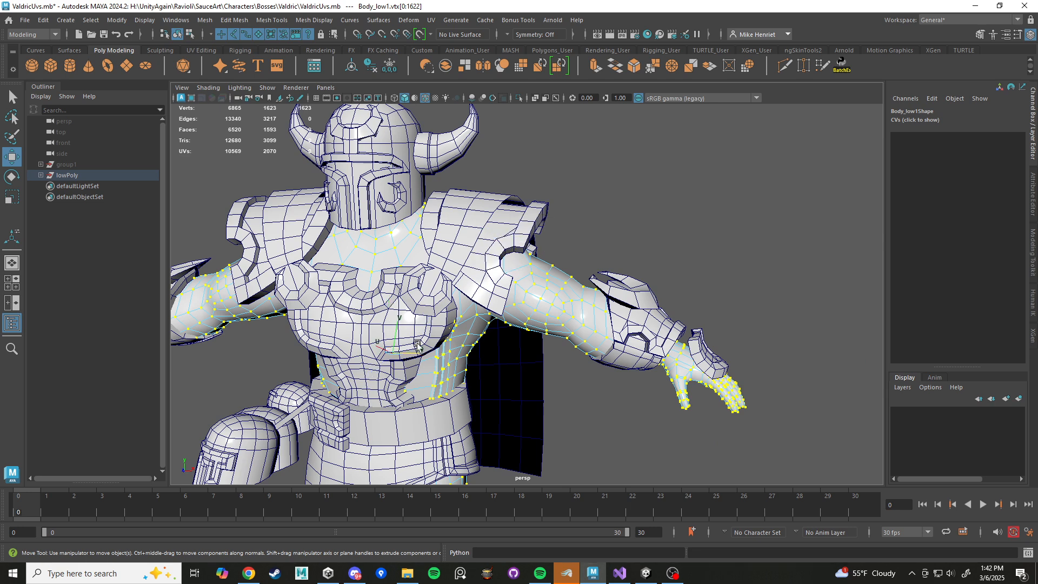
drag(415, 354, 575, 287)
Delete a ring of faces around the elbow on the duplicated body's left arm.
alt+middle_drag(574, 287, 523, 272)
scroll(524, 271, up, 5)
right_drag(524, 253, 523, 284)
key(Delete)
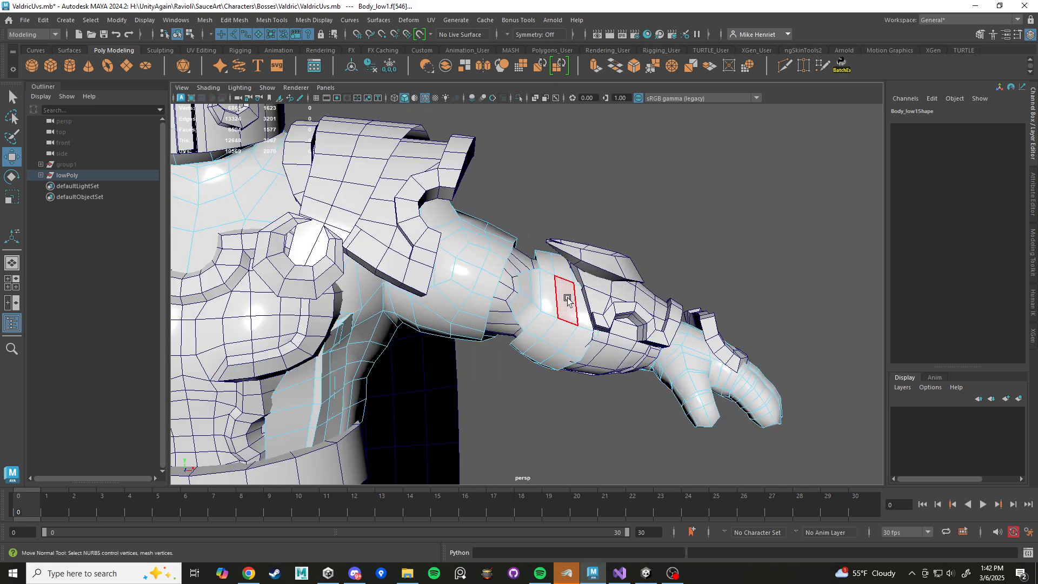
Delete the remaining forearm and hand faces from the duplicated body's left arm, leaving the upper-arm sleeve.
double_click(578, 305)
key(Delete)
click(712, 369)
key(Delete)
double_click(697, 363)
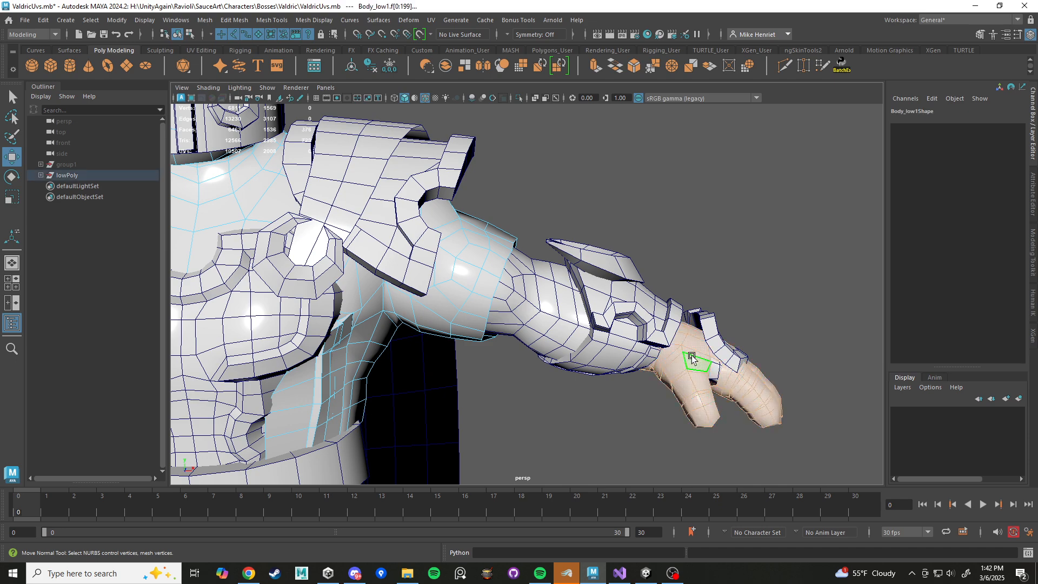
key(Delete)
Clear the selection and turn off the wireframe overlay on the shaded model.
right_drag(492, 246, 533, 230)
alt+drag(532, 230, 475, 243)
click(638, 227)
scroll(508, 294, down, 5)
alt+drag(508, 293, 460, 108)
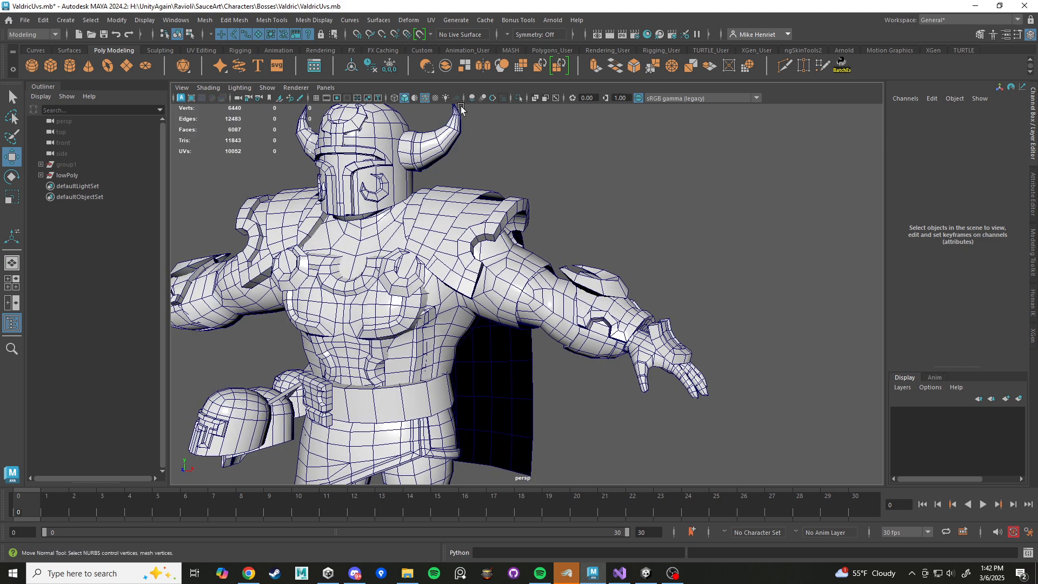
click(425, 99)
Delete the stray faces along the cut edge at the back of the duplicated body's left sleeve.
mouse_move(597, 209)
alt+mouse_down()
mouse_move(558, 218)
mouse_move(452, 204)
mouse_move(513, 278)
mouse_move(503, 322)
mouse_move(348, 311)
alt+mouse_up()
scroll(512, 278, up, 5)
click(495, 300)
right_drag(498, 253, 497, 283)
click(485, 300)
key(Delete)
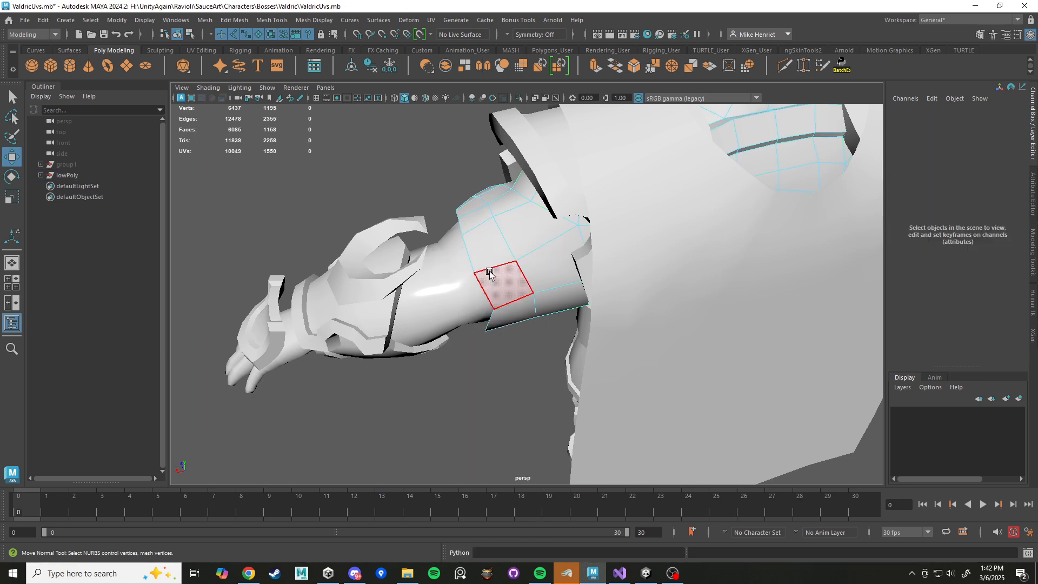
Move the border vertices at the back of the left sleeve toward the elbow to even out the cut edge.
right_drag(498, 248, 452, 245)
alt+drag(454, 246, 457, 284)
click(493, 300)
key(w)
click(492, 293)
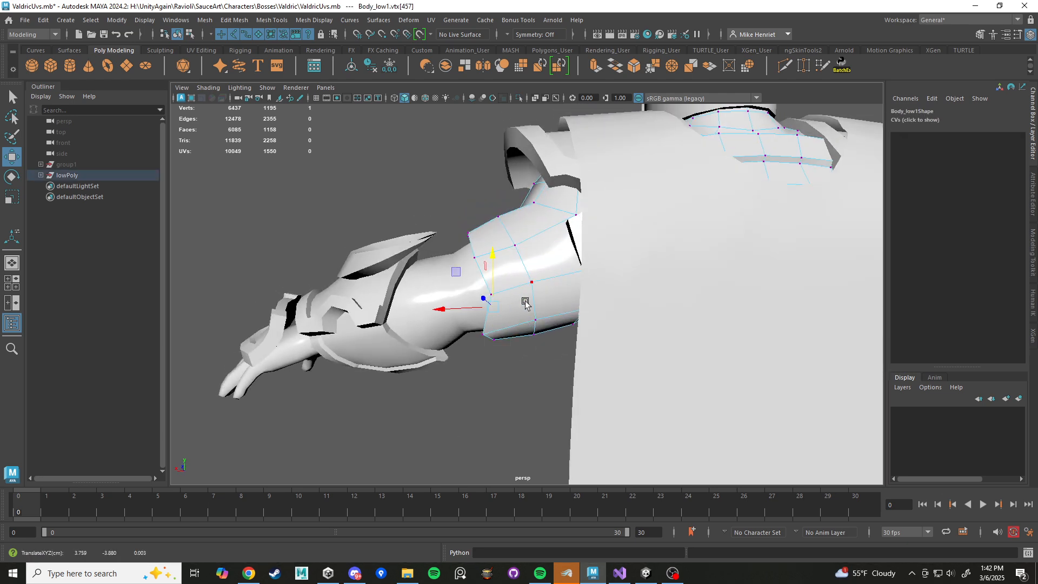
click(529, 284)
middle_drag(453, 260, 446, 263)
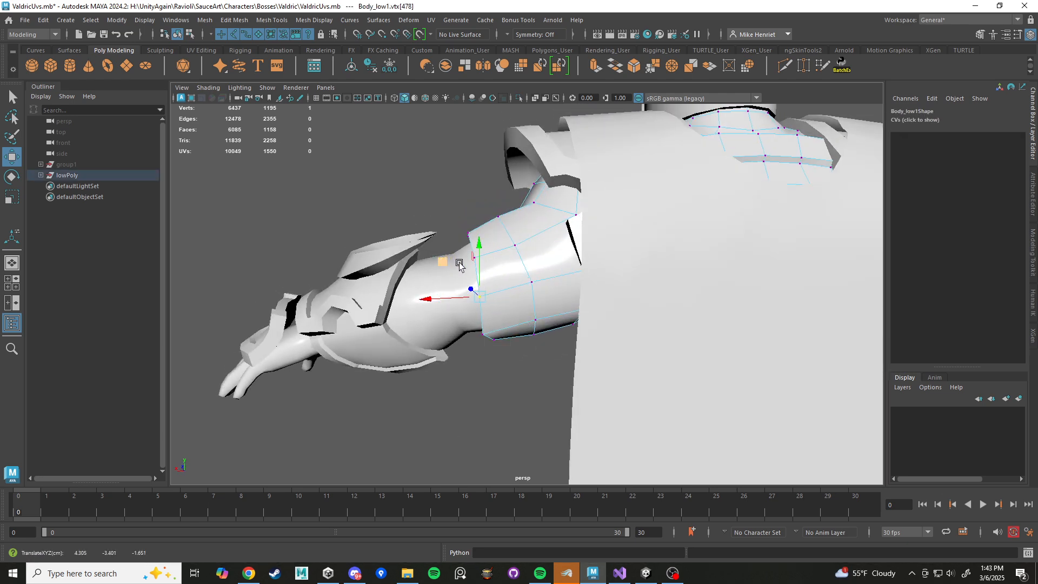
alt+drag(459, 263, 517, 252)
right_drag(517, 253, 511, 230)
alt+drag(501, 246, 599, 280)
click(554, 273)
double_click(553, 274)
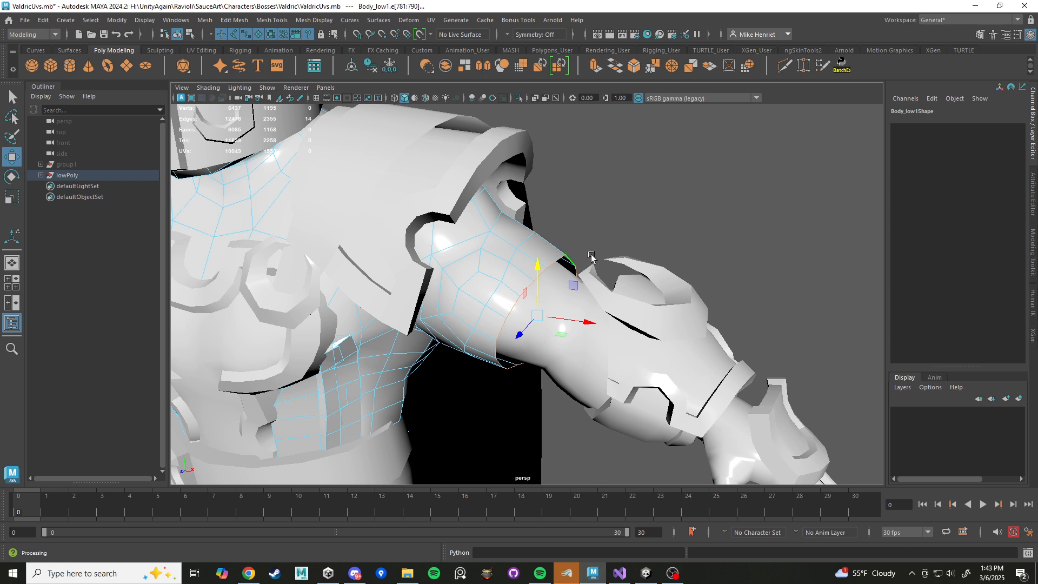
alt+drag(589, 230, 580, 214)
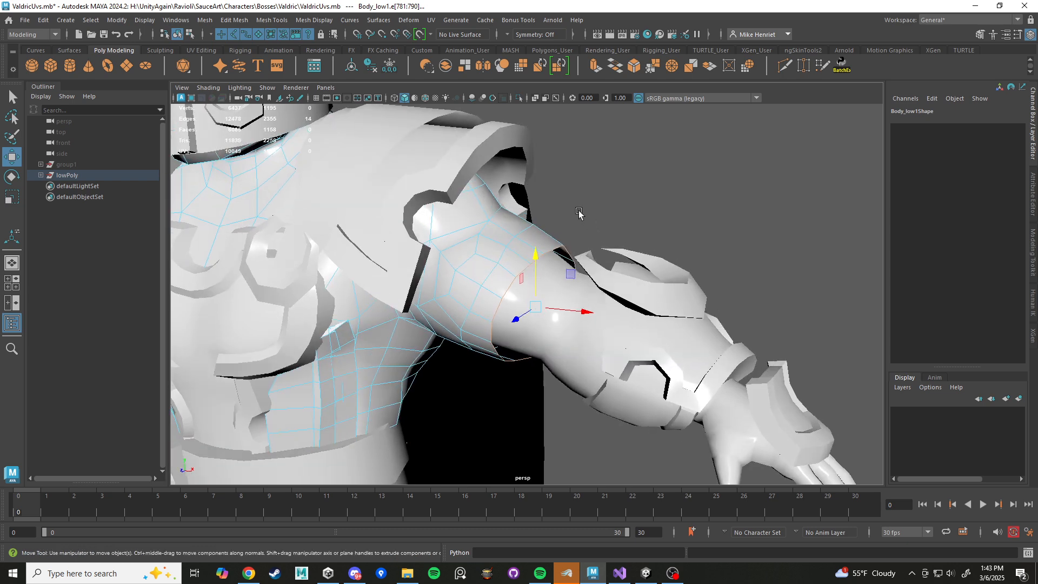
alt+drag(573, 268, 577, 290)
key(ctrl+e)
alt+right_drag(577, 290, 573, 371)
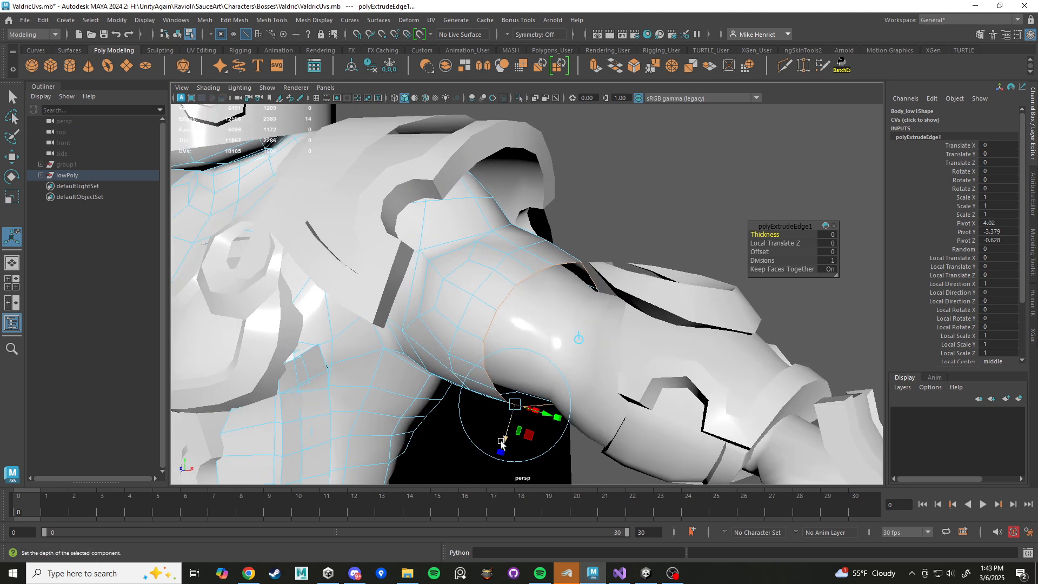
key(ctrl+z)
key(ctrl+z)
click(584, 248)
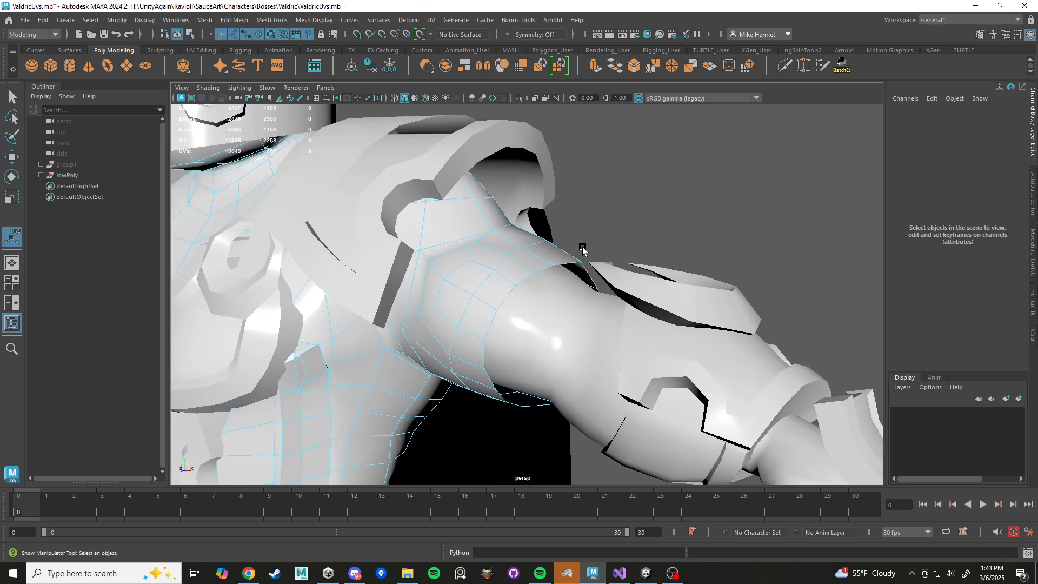
Select the border edge loop of the left sleeve's opening and extrude it slightly inward to form a thin rim.
click(565, 265)
double_click(565, 265)
alt+drag(565, 264, 513, 435)
key(ctrl+e)
alt+drag(551, 379, 545, 401)
click(634, 212)
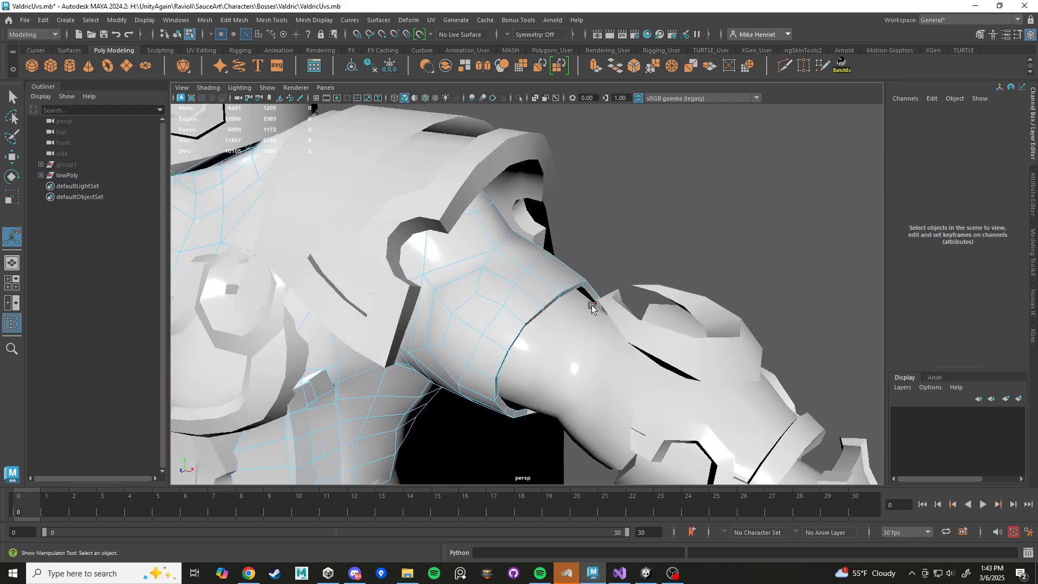
Extrude the rim's inner border loop on the left sleeve again and move the new edges back inside the sleeve.
alt+drag(588, 302, 570, 314)
double_click(591, 284)
key(r)
alt+right_drag(550, 348, 521, 385)
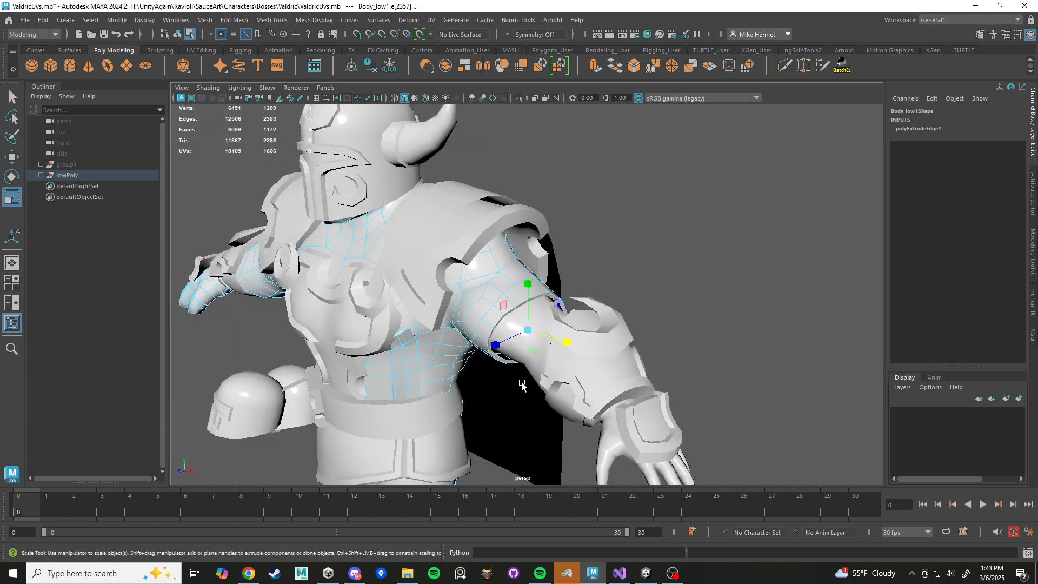
alt+right_drag(526, 337, 524, 358)
drag(528, 347, 390, 329)
alt+drag(494, 361, 587, 327)
key(ctrl+z)
alt+right_drag(586, 327, 585, 352)
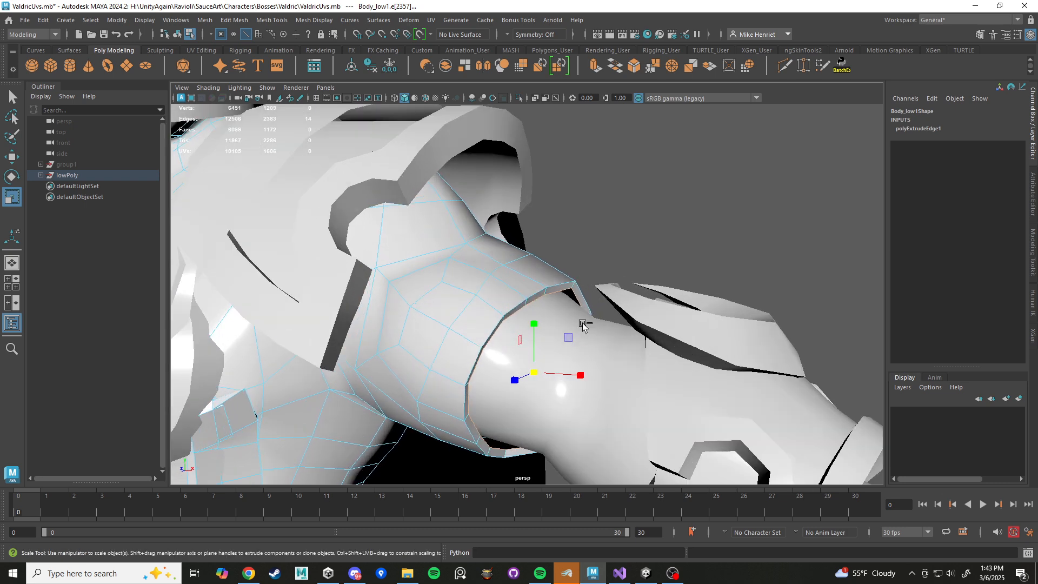
key(ctrl+e)
key(w)
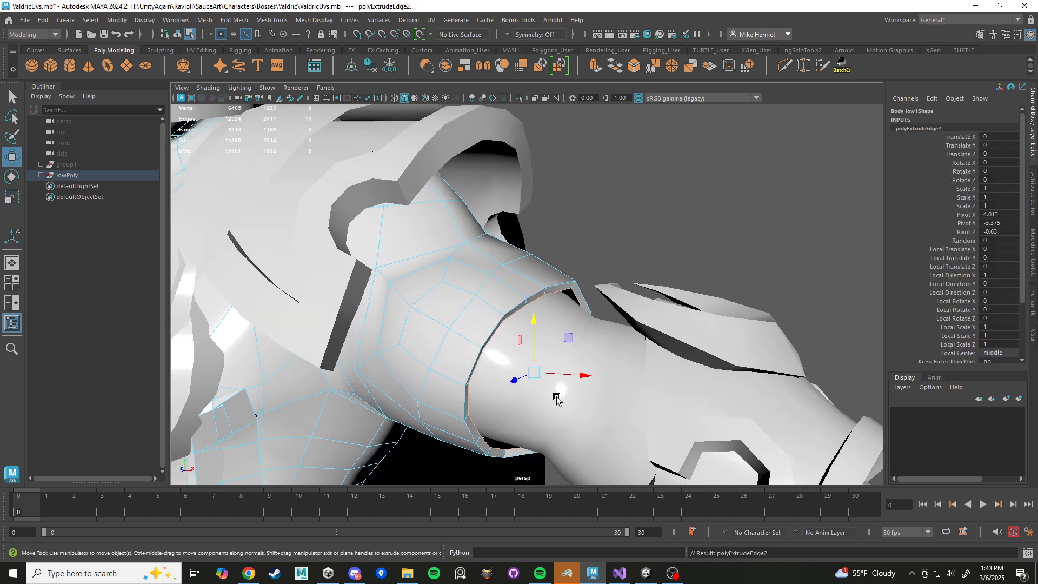
drag(561, 339, 534, 321)
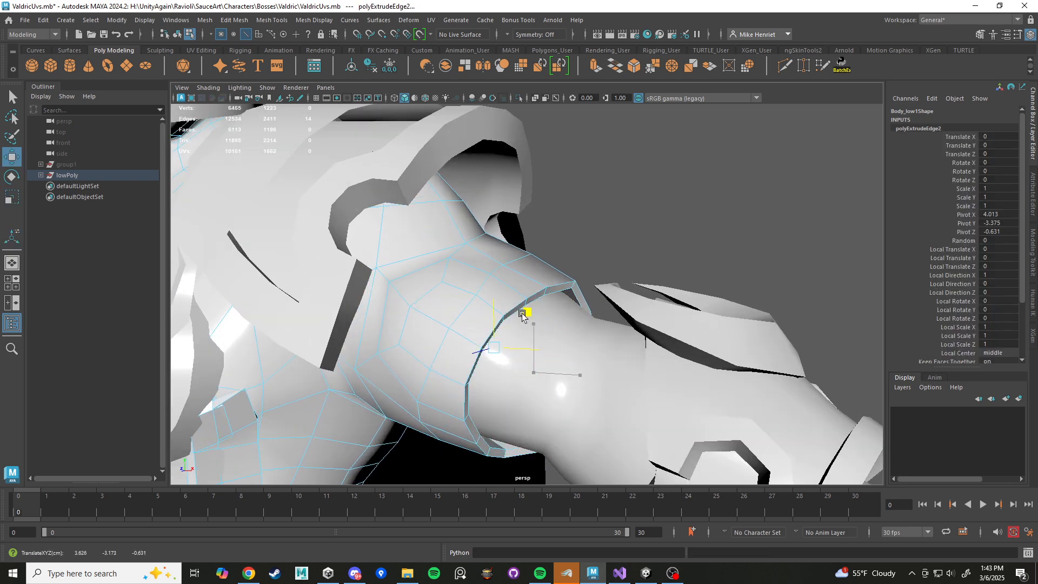
key(r)
drag(491, 346, 476, 341)
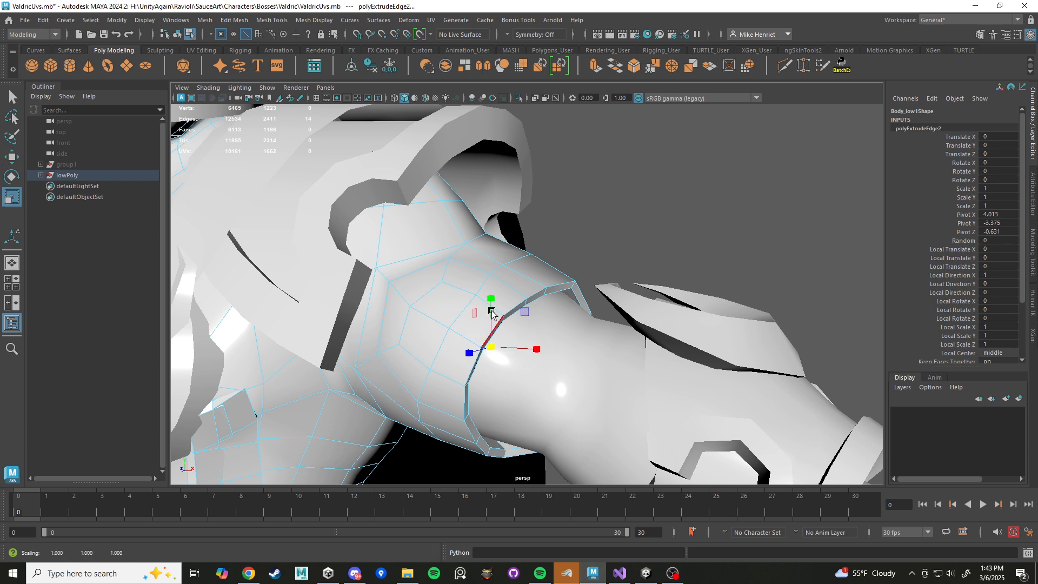
Select the edge loop around the left sleeve's rim and apply Soften/Harden Edges to it.
right_drag(528, 253, 552, 231)
alt+drag(552, 232, 583, 234)
click(651, 403)
right_drag(584, 234, 586, 207)
click(580, 246)
alt+drag(580, 246, 601, 265)
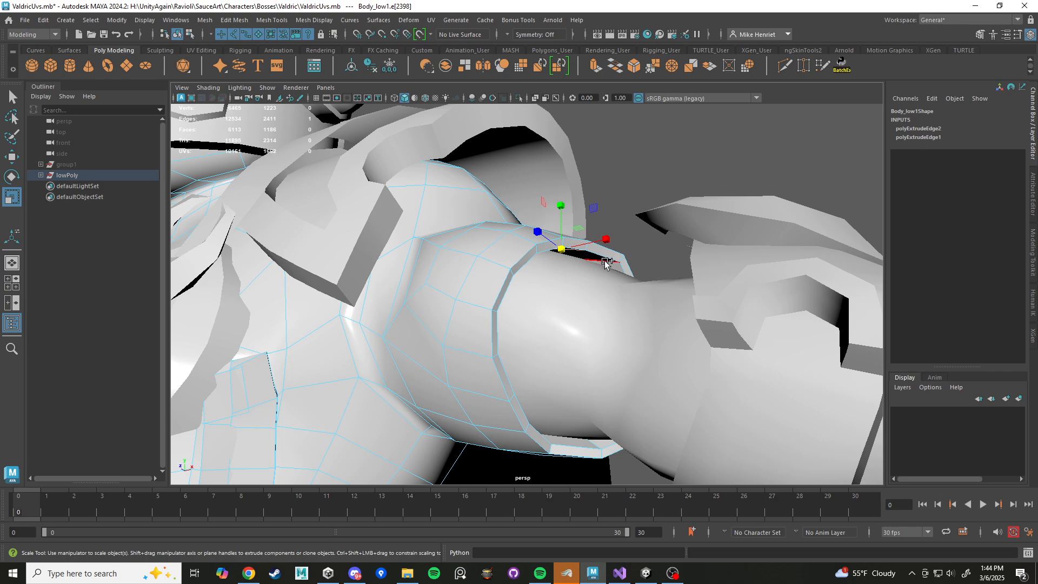
alt+drag(604, 304, 641, 303)
alt+drag(540, 337, 633, 216)
shift+right_drag(635, 212, 675, 244)
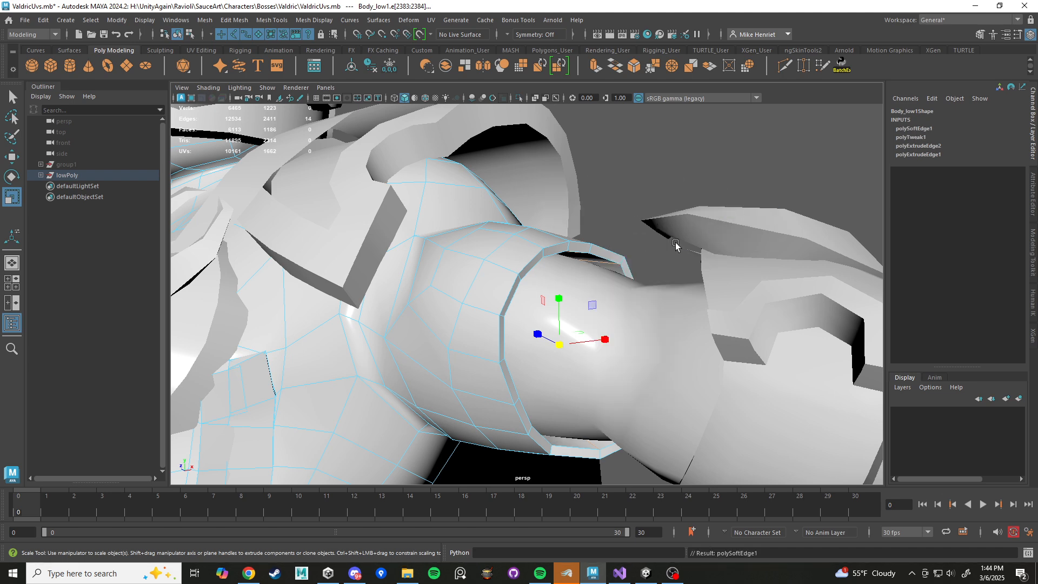
right_drag(593, 253, 639, 228)
click(644, 224)
Select the duplicated body mesh and harden all of its edges.
alt+right_drag(586, 303, 459, 350)
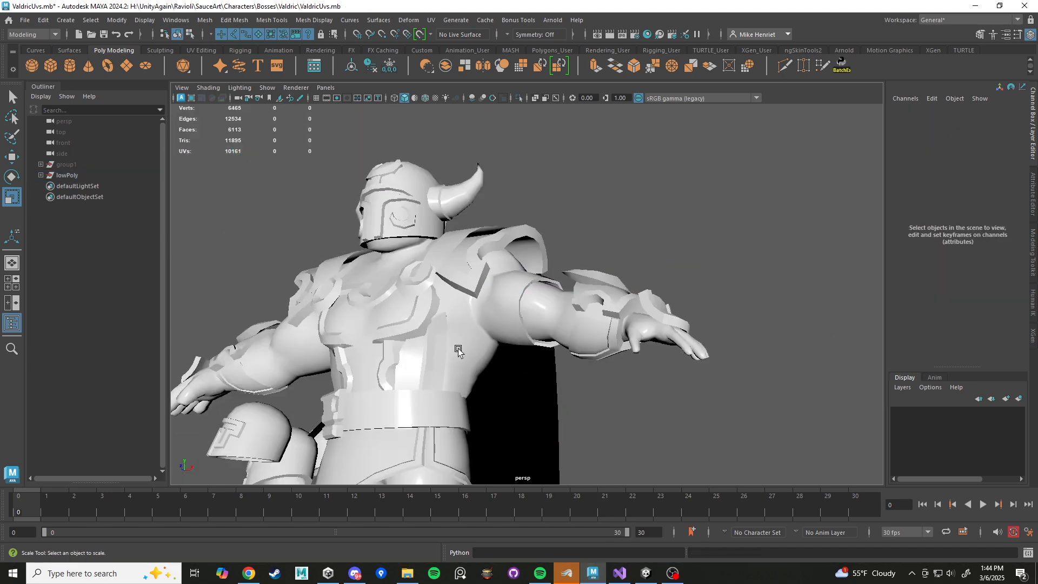
alt+drag(459, 350, 567, 287)
alt+middle_drag(568, 287, 549, 349)
alt+right_drag(549, 350, 558, 298)
alt+drag(557, 297, 606, 309)
click(529, 324)
click(314, 20)
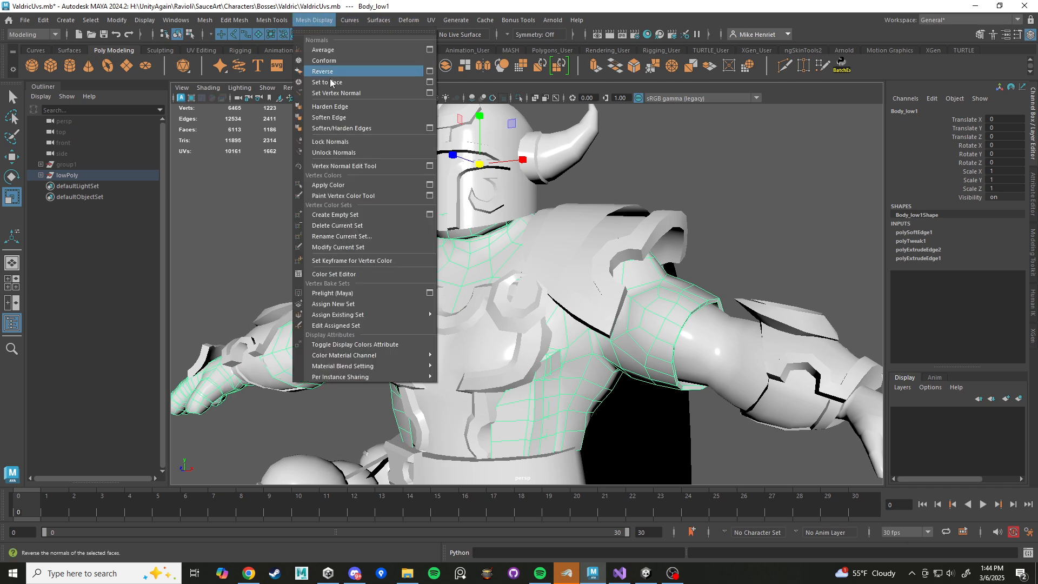
click(339, 109)
click(715, 192)
Isolate the duplicated body mesh in the viewport and keep it selected.
scroll(713, 193, down, 4)
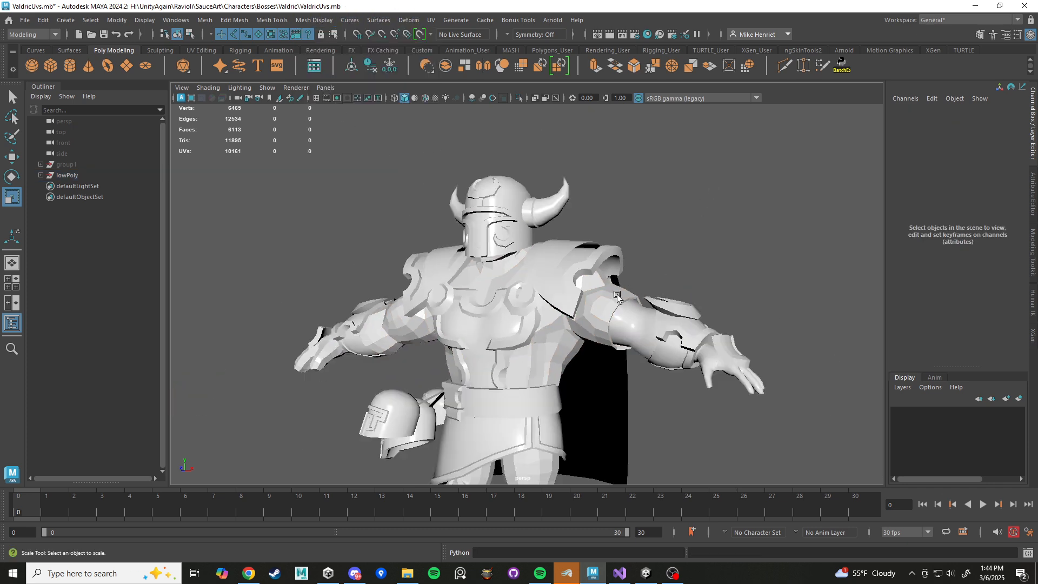
right_drag(595, 254, 650, 227)
alt+drag(709, 272, 544, 297)
click(544, 297)
key(ctrl+1)
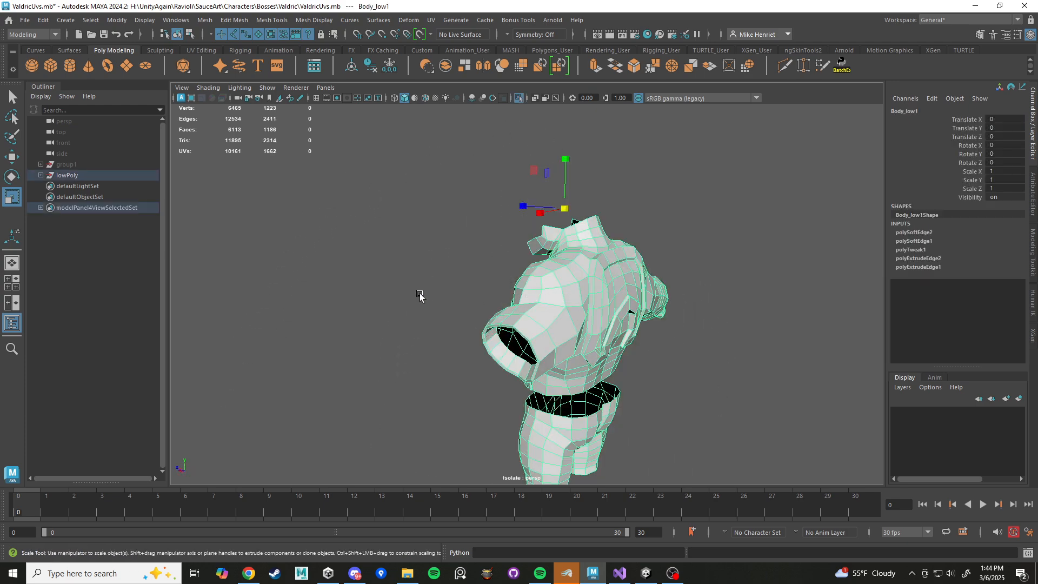
alt+drag(422, 297, 634, 320)
click(674, 281)
click(599, 296)
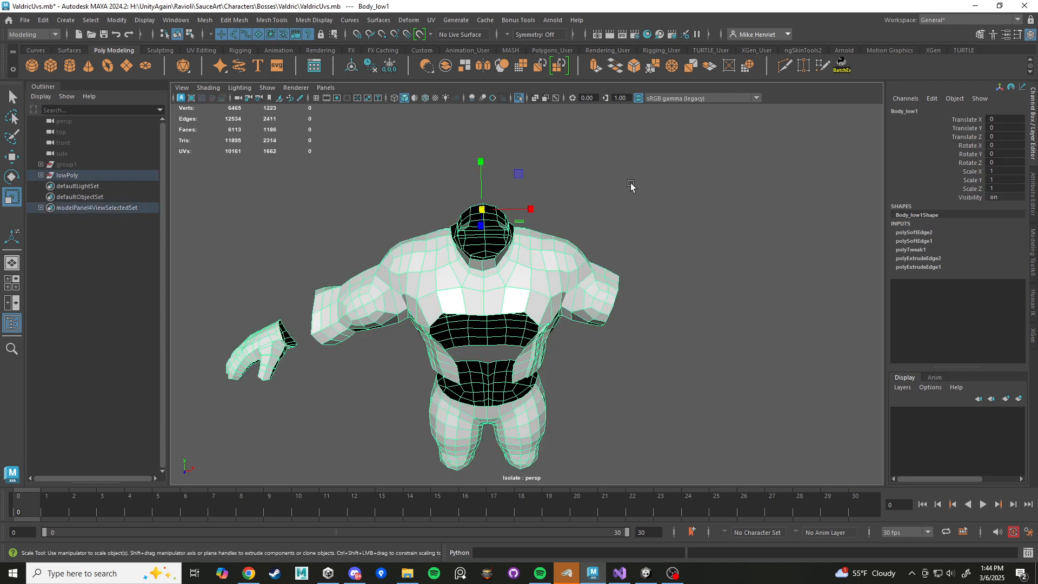
Soften all edges of the isolated body mesh.
click(328, 21)
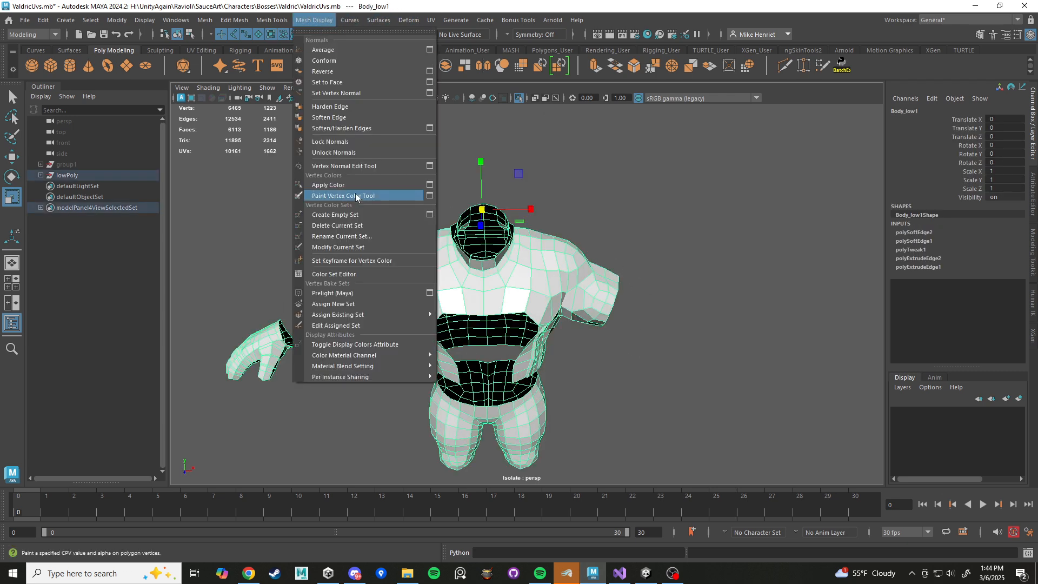
click(332, 118)
click(686, 227)
alt+drag(645, 269, 567, 283)
click(565, 283)
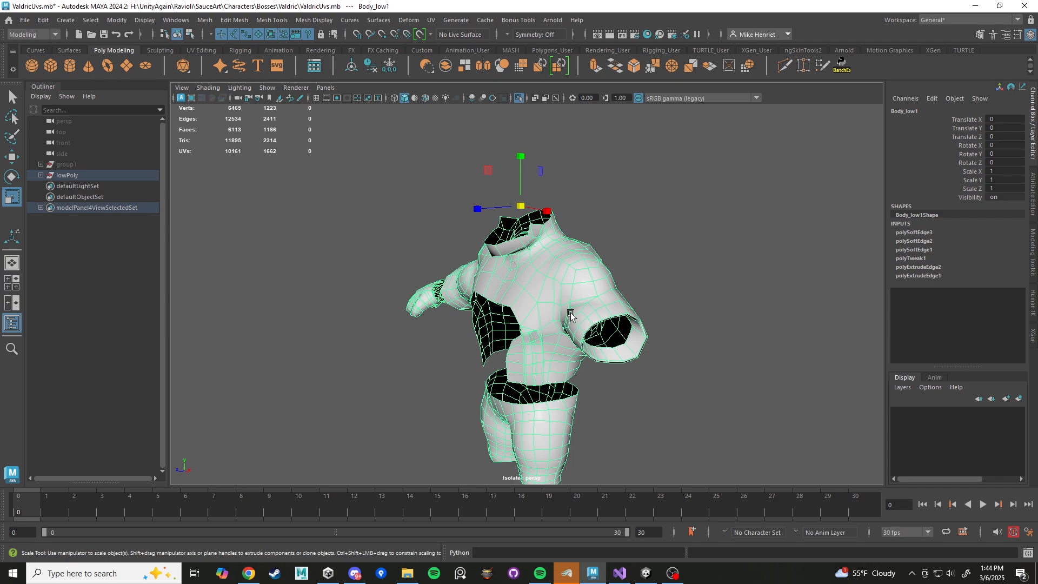
Select the vertical edge loops bordering the raised strip on the left side of the torso, including their upper connecting edges.
scroll(568, 336, up, 5)
scroll(568, 337, up, 3)
alt+drag(567, 336, 535, 322)
right_drag(539, 240, 532, 218)
click(554, 266)
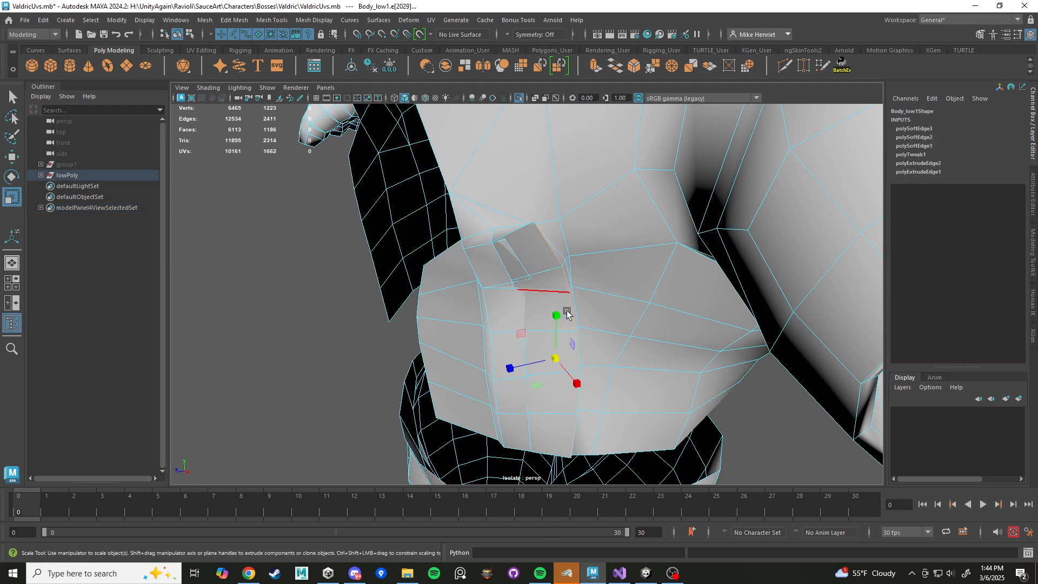
shift+click(490, 310)
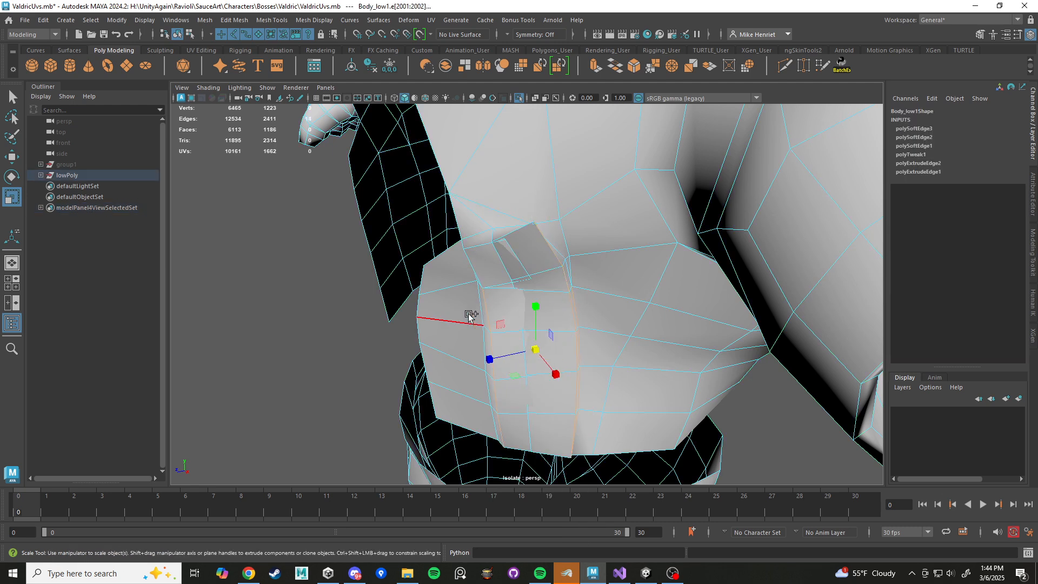
shift+double_click(476, 306)
alt+drag(476, 306, 596, 294)
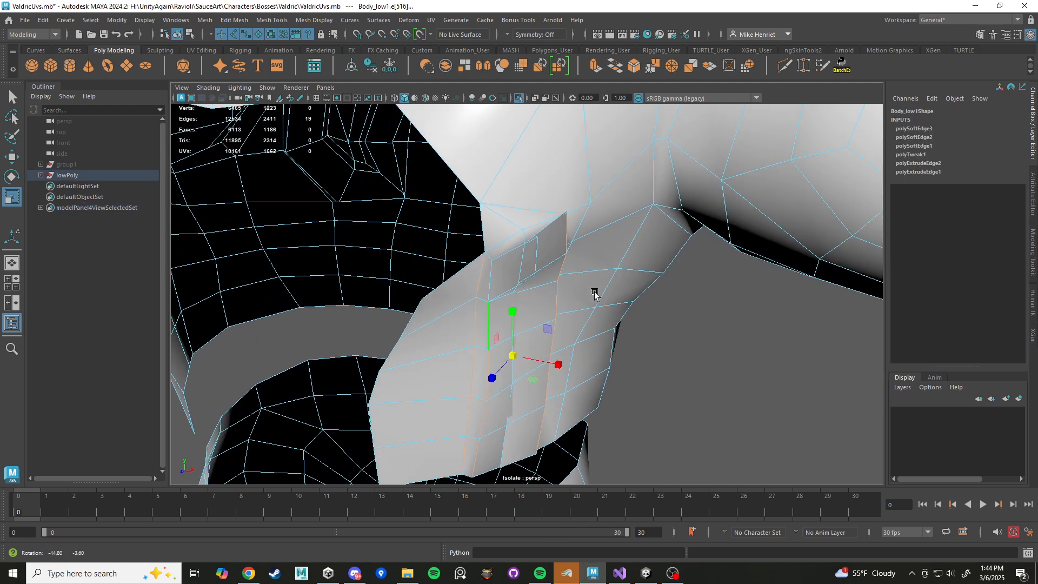
shift+click(489, 258)
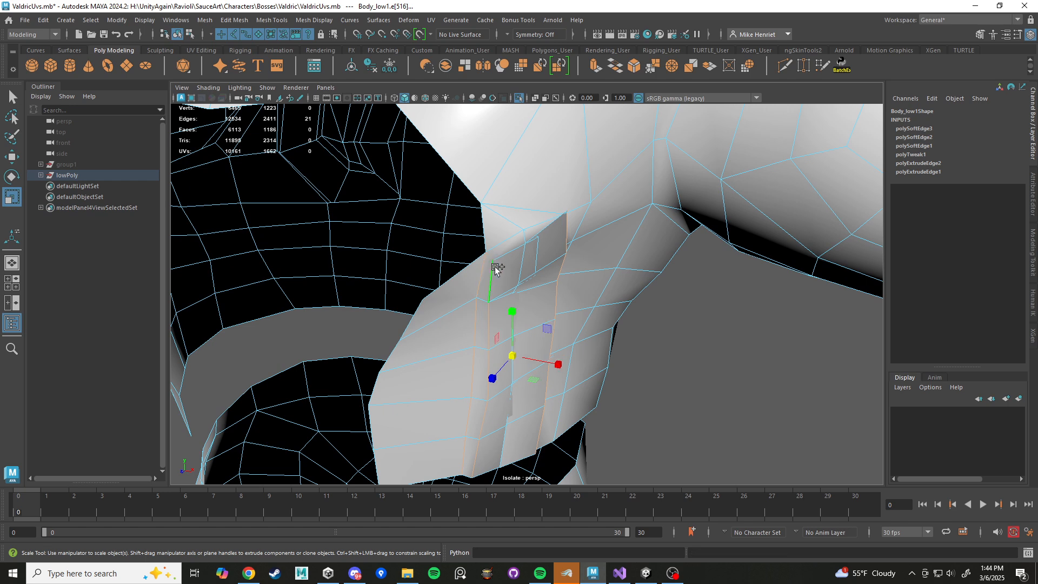
alt+drag(588, 266, 584, 208)
Harden the selected edges along the torso's side strip and clear the selection.
shift+right_click(583, 208)
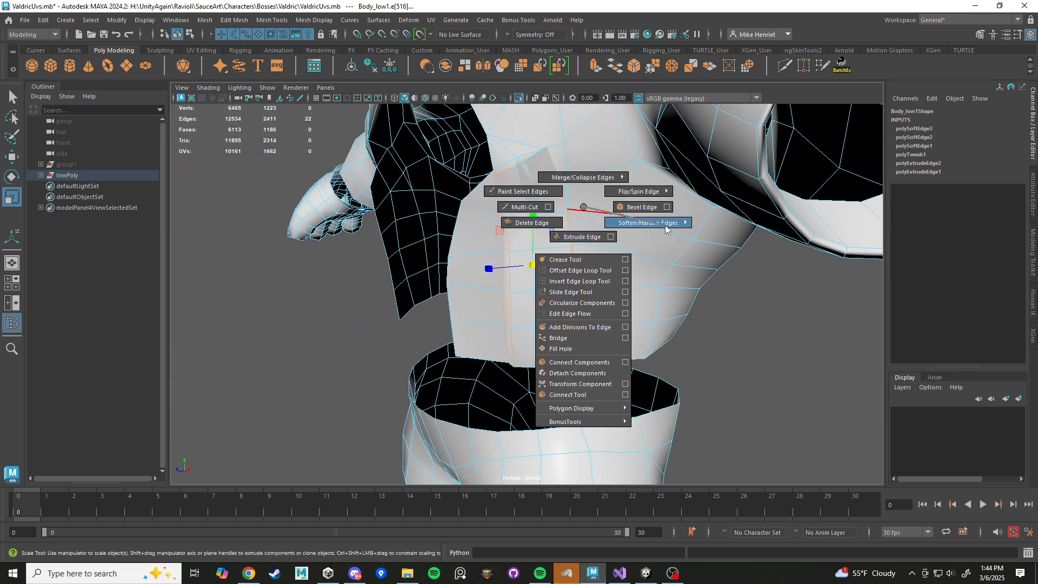
mouse_move(664, 225)
shift+right_drag(704, 245, 705, 245)
alt+drag(538, 259, 434, 35)
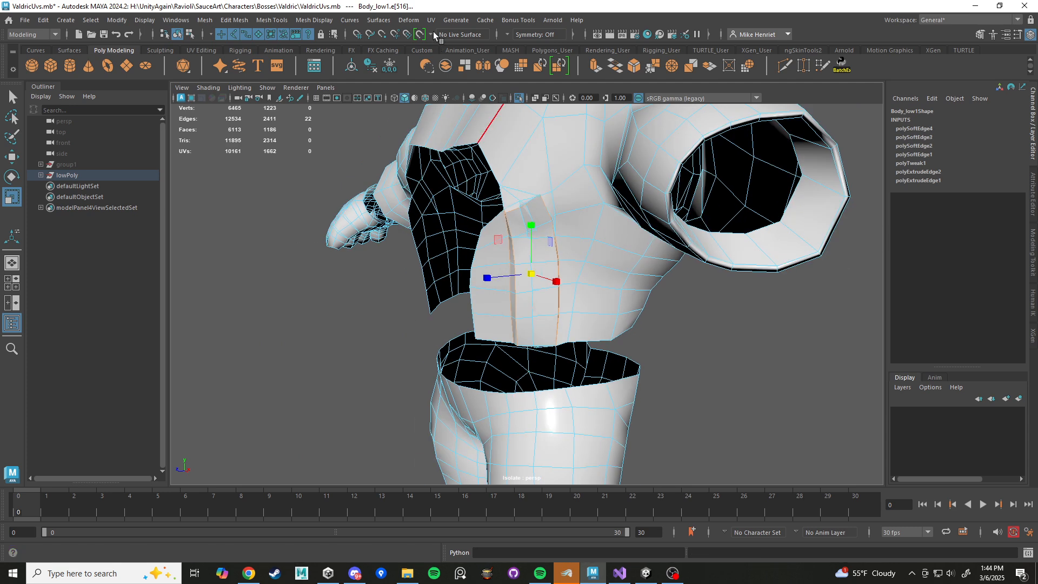
click(314, 20)
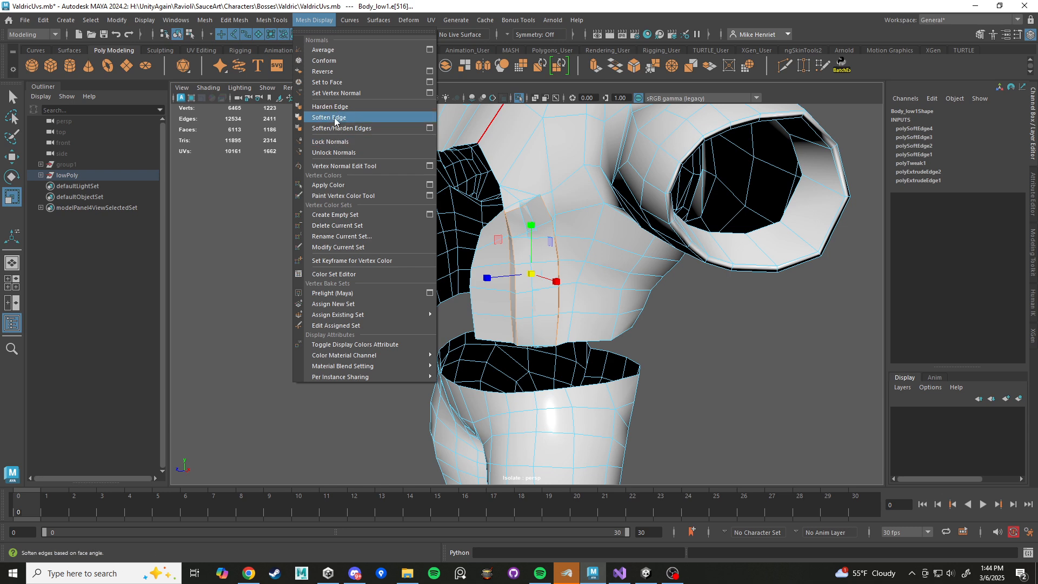
click(359, 111)
scroll(575, 172, down, 5)
right_drag(574, 169, 619, 158)
click(721, 234)
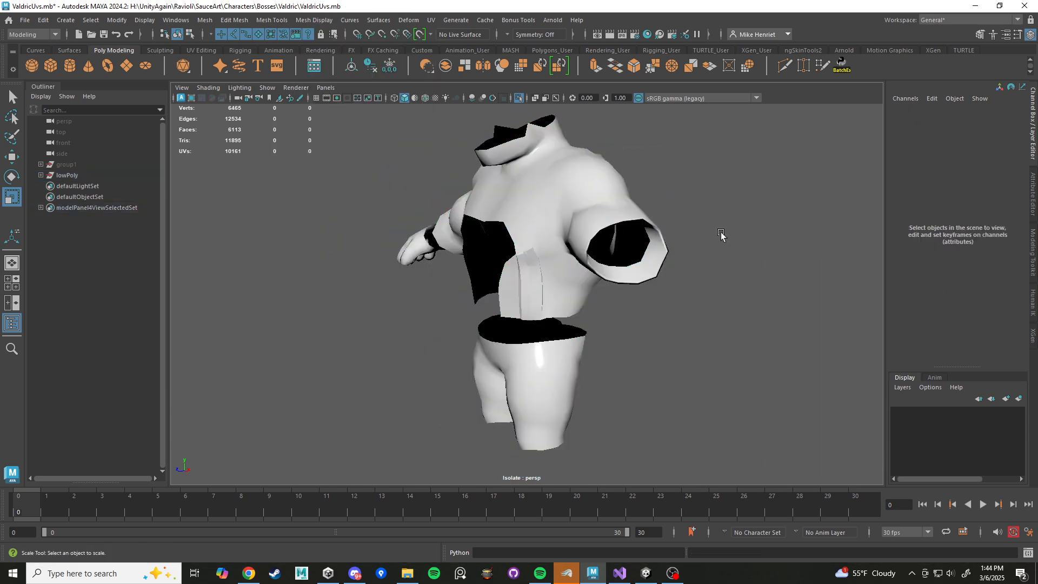
Select the isolated body mesh and inspect its edge shading from the front.
alt+drag(721, 235, 531, 211)
click(508, 202)
scroll(577, 272, down, 5)
alt+drag(577, 273, 479, 249)
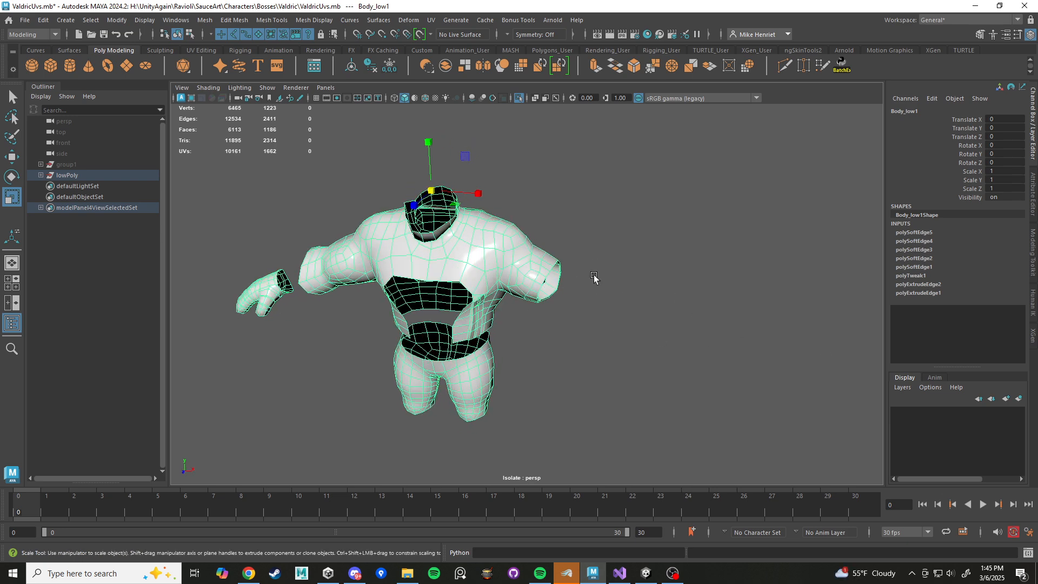
alt+drag(624, 276, 575, 285)
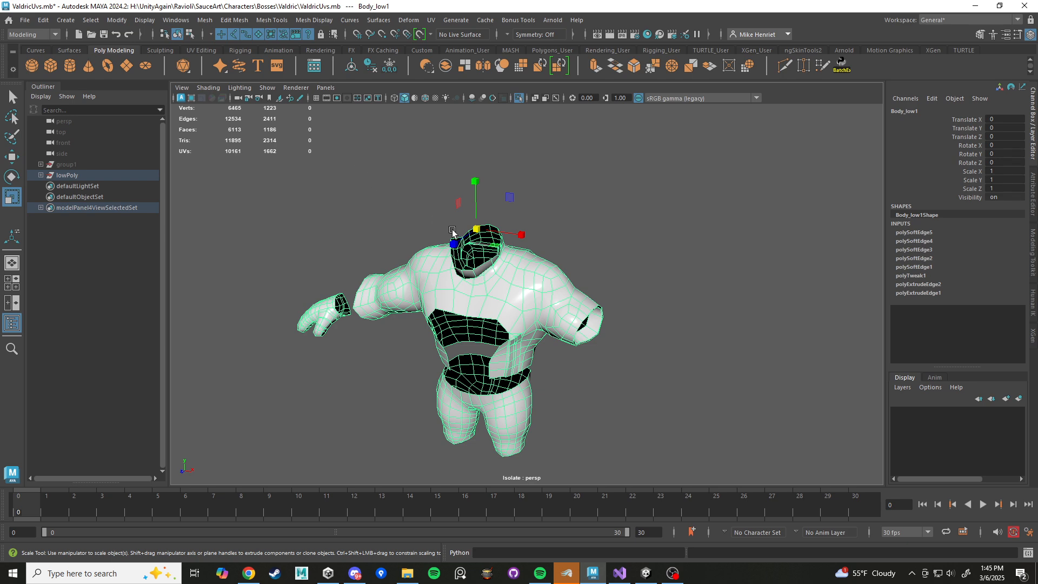
scroll(557, 296, up, 5)
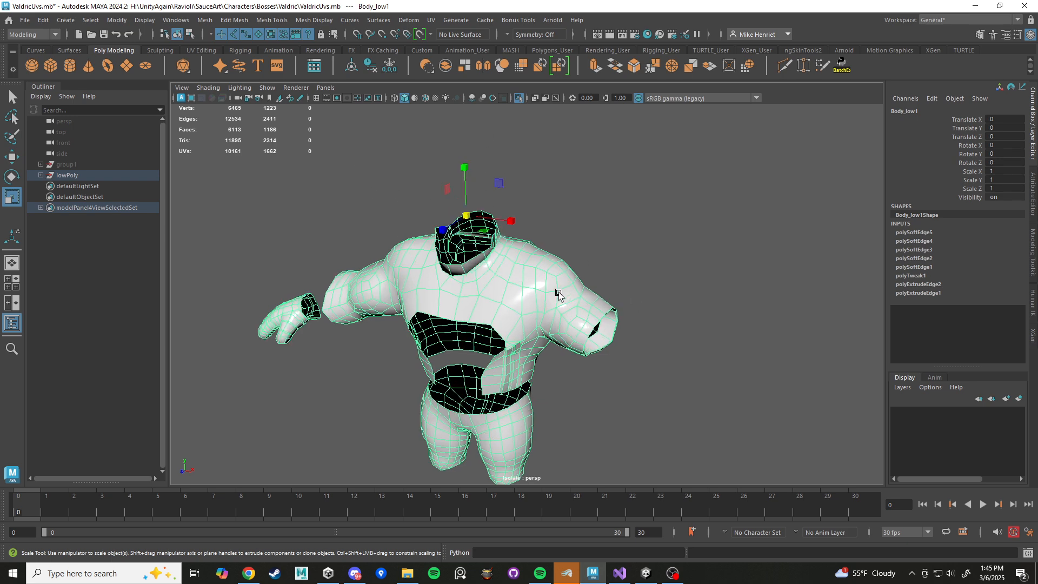
Lock the vertex normals of the isolated body mesh.
alt+drag(558, 295, 486, 253)
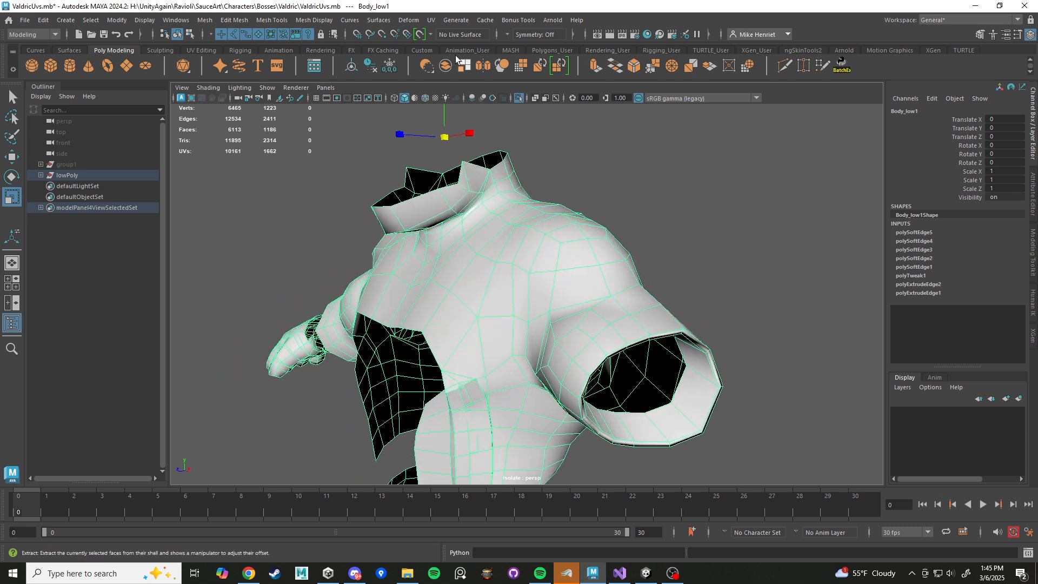
click(314, 20)
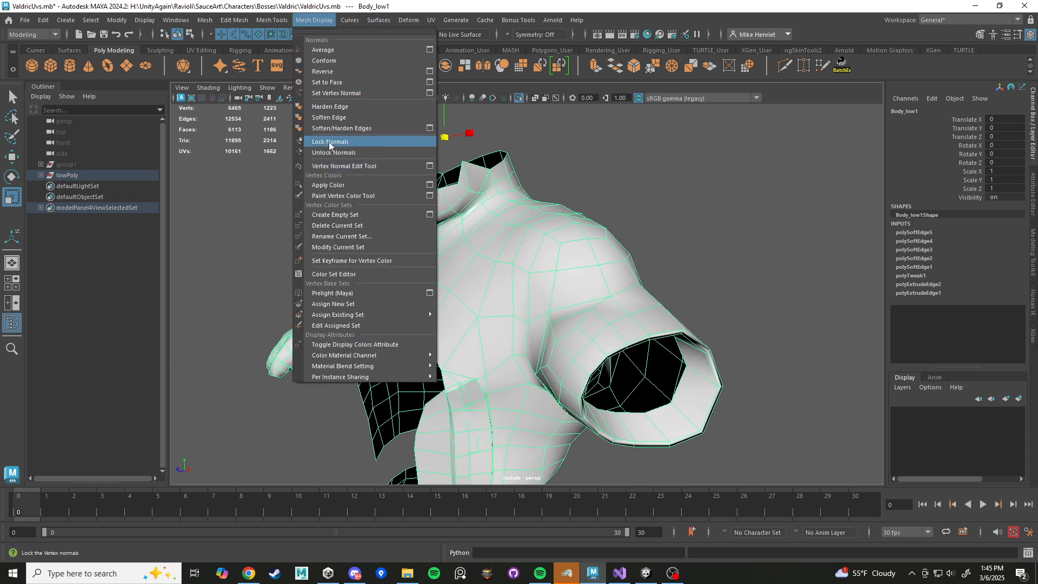
click(324, 141)
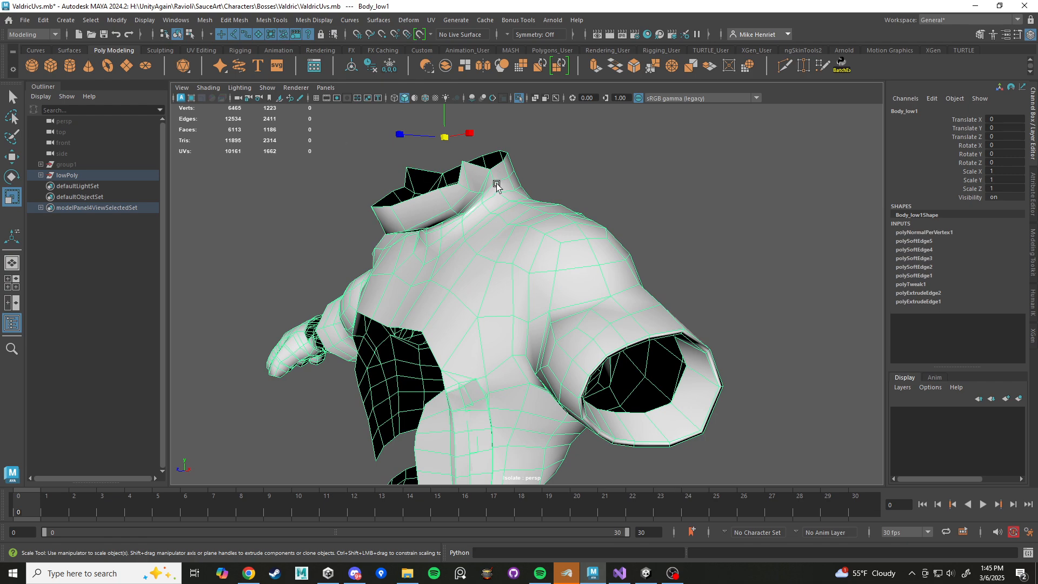
Pull the edges meeting on top of the left shoulder upward into a tall spike to test the locked normals.
alt+drag(497, 188, 538, 267)
right_drag(538, 267, 518, 260)
click(546, 238)
key(w)
alt+drag(555, 242, 535, 208)
right_drag(544, 213, 545, 185)
alt+drag(545, 185, 577, 170)
drag(497, 215, 595, 186)
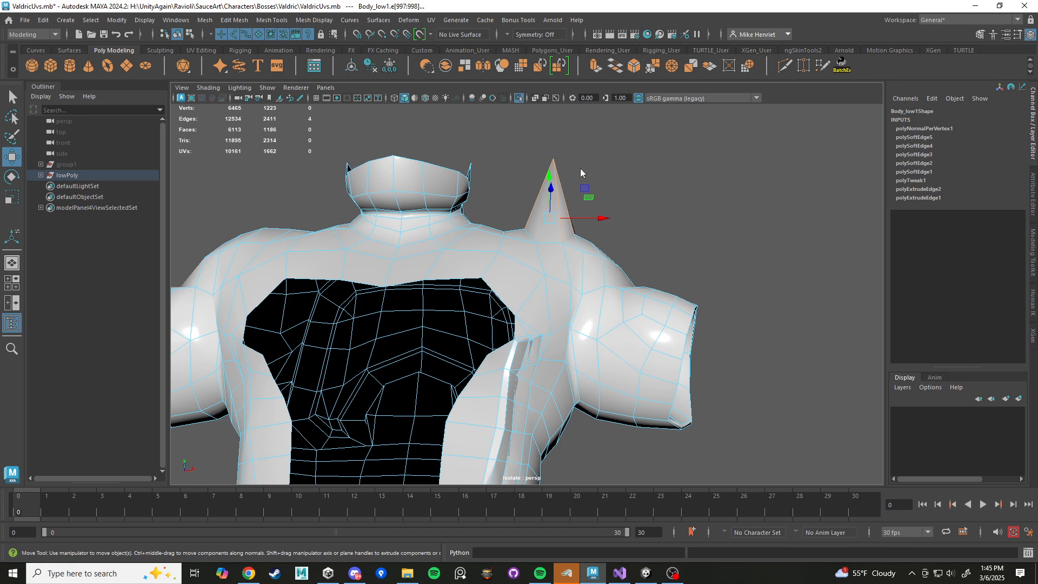
Soften the body mesh's edges again and unlock its vertex normals, checking the shading around the left shoulder and sleeve.
shift+right_drag(580, 168, 660, 202)
alt+drag(660, 202, 559, 250)
right_drag(559, 250, 606, 234)
alt+drag(606, 233, 573, 249)
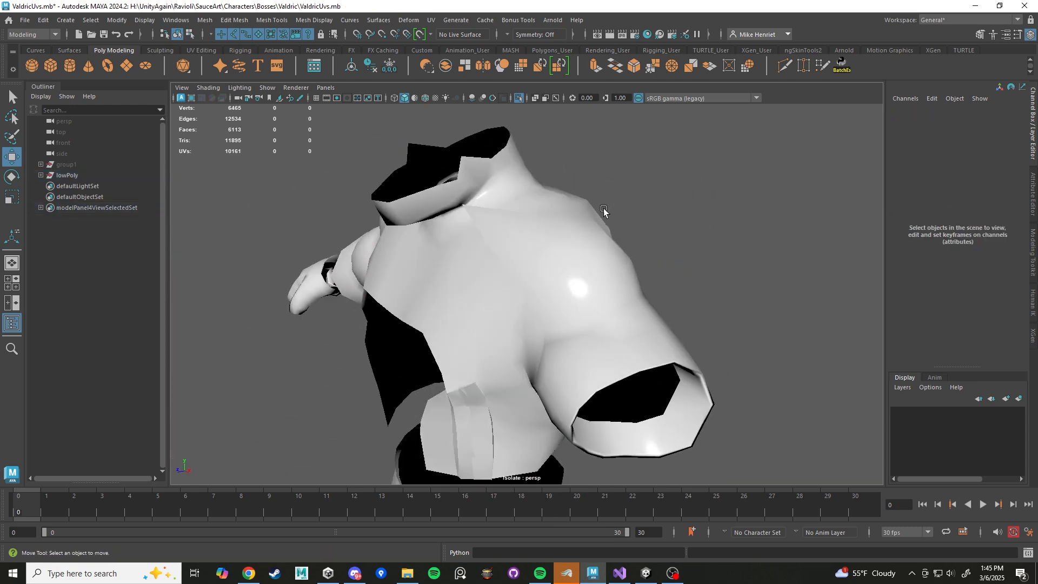
click(605, 211)
click(313, 20)
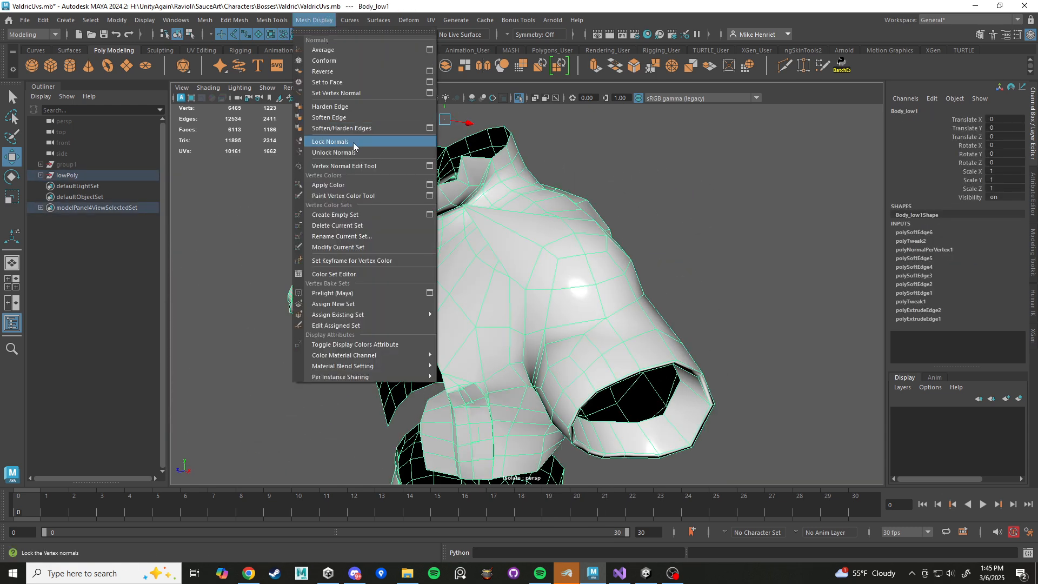
click(348, 153)
click(649, 216)
alt+drag(649, 216, 636, 246)
alt+drag(531, 257, 474, 232)
scroll(475, 232, down, 5)
alt+drag(534, 284, 587, 252)
Undo the normal unlocking, edge softening and test component edits, returning the body mesh to its locked-normals version.
key(ctrl+z)
key(ctrl+z)
key(ctrl+z)
key(ctrl+z)
key(ctrl+z)
key(ctrl+z)
key(ctrl+z)
key(ctrl+z)
key(ctrl+z)
key(ctrl+z)
key(ctrl+z)
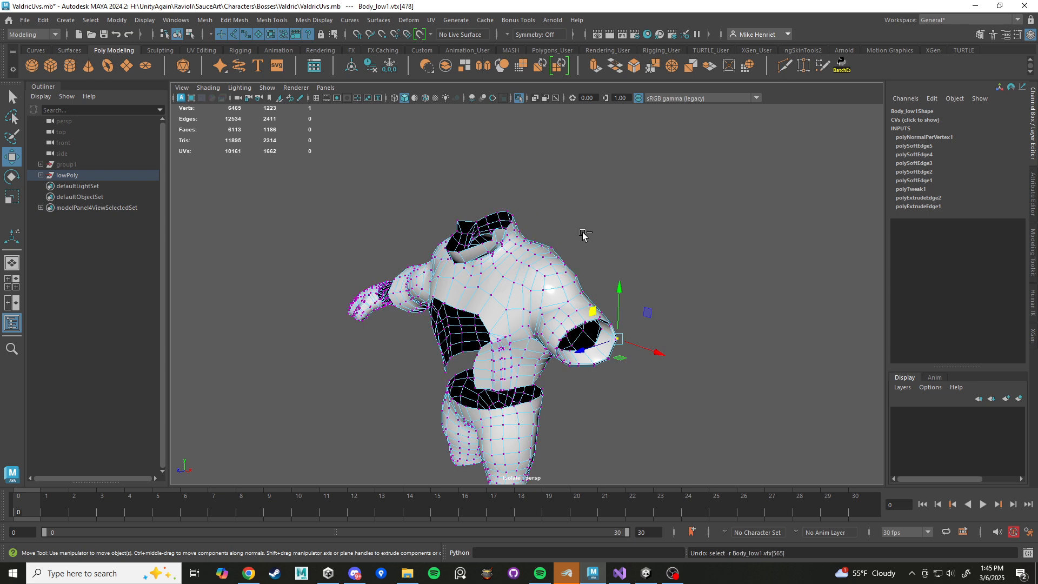
key(ctrl+z)
key(ctrl+z)
scroll(557, 249, up, 5)
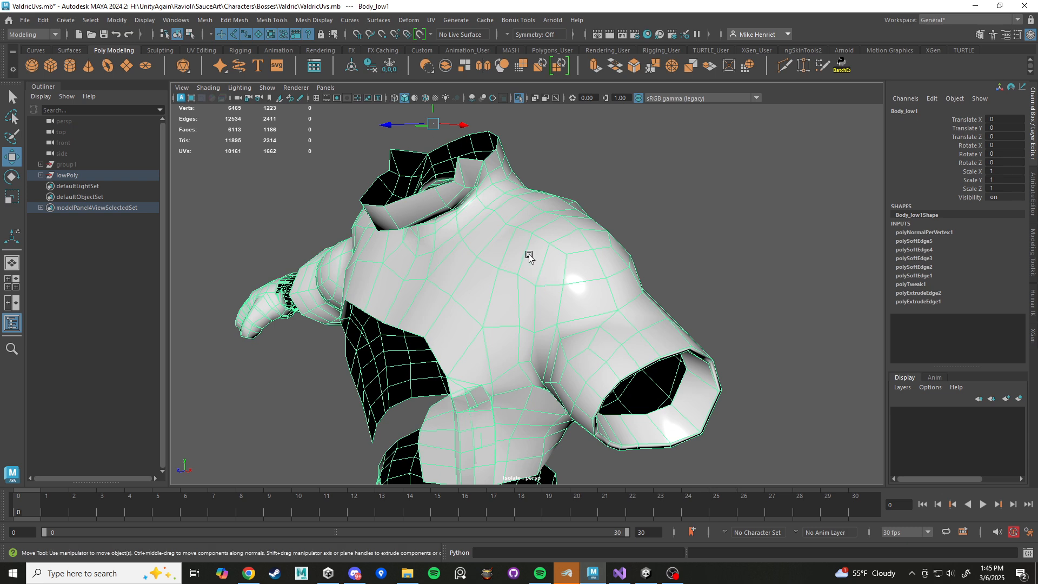
scroll(521, 264, down, 5)
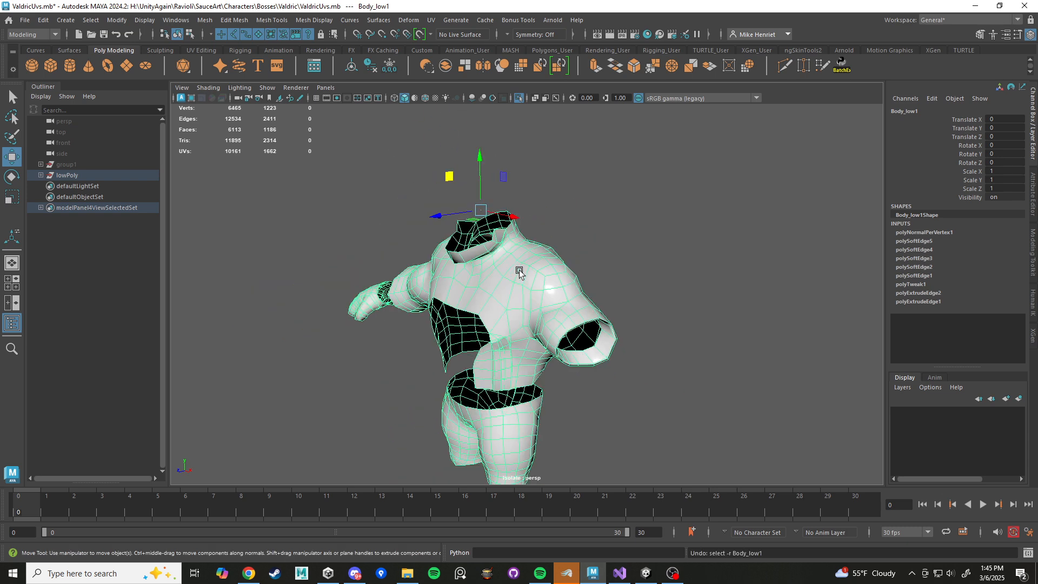
Delete the isolated body mesh and turn off isolation to display the full armored character.
key(Delete)
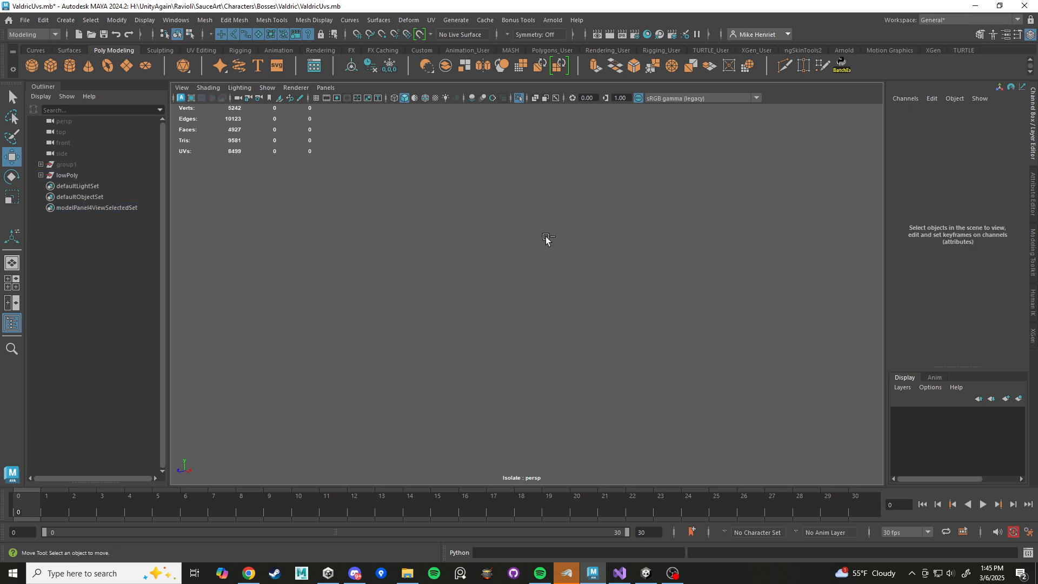
key(ctrl+1)
alt+drag(544, 269, 606, 288)
scroll(606, 288, down, 5)
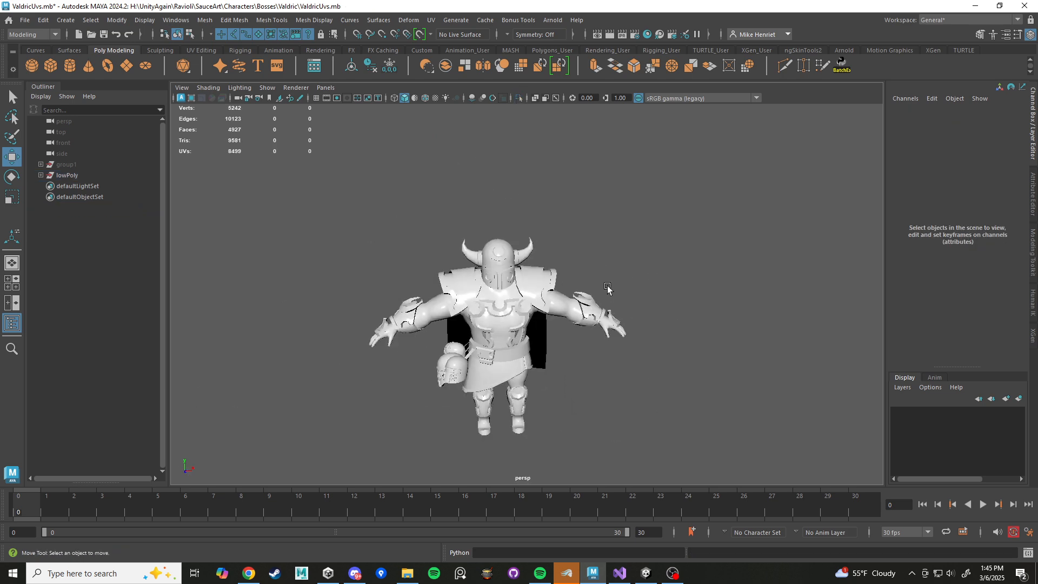
alt+middle_drag(591, 308, 613, 265)
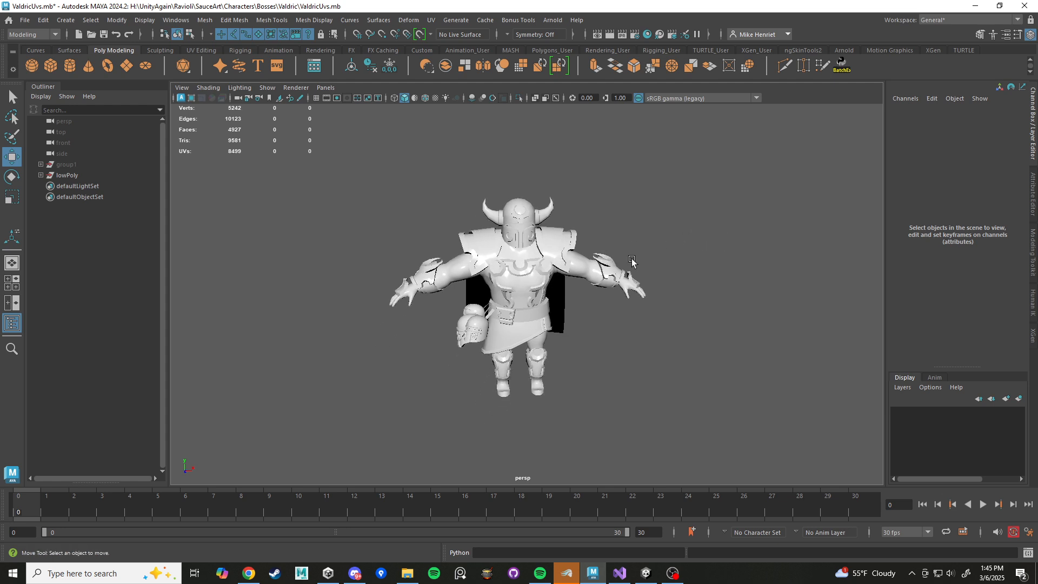
Select all meshes of the armored character.
drag(691, 186, 337, 444)
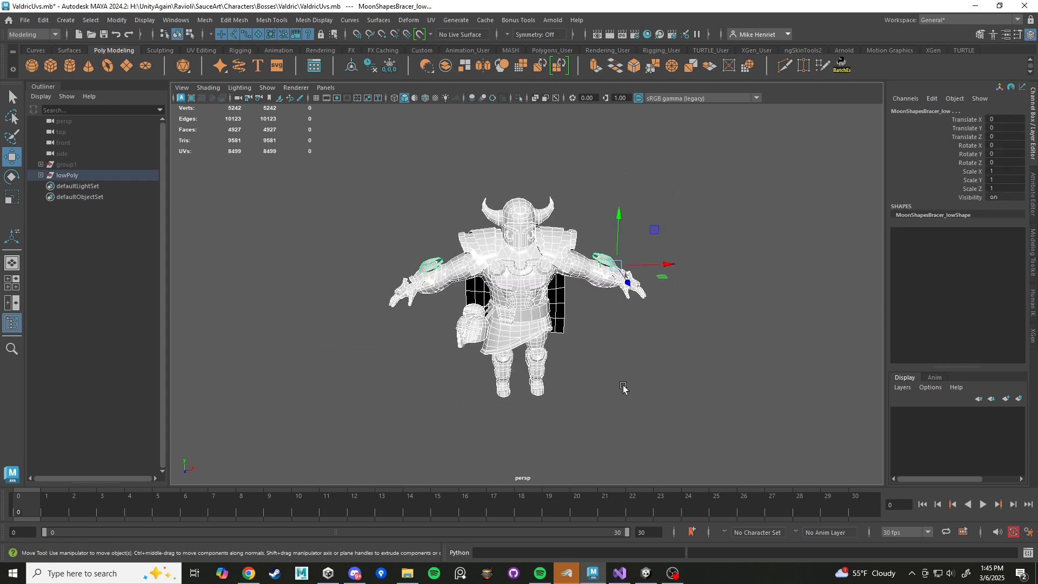
alt+drag(583, 373, 562, 372)
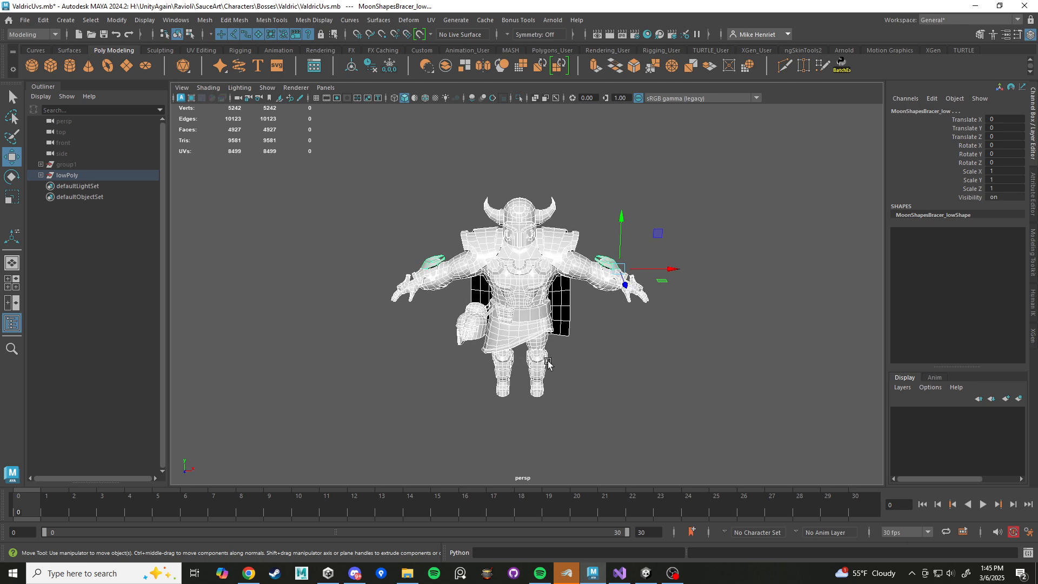